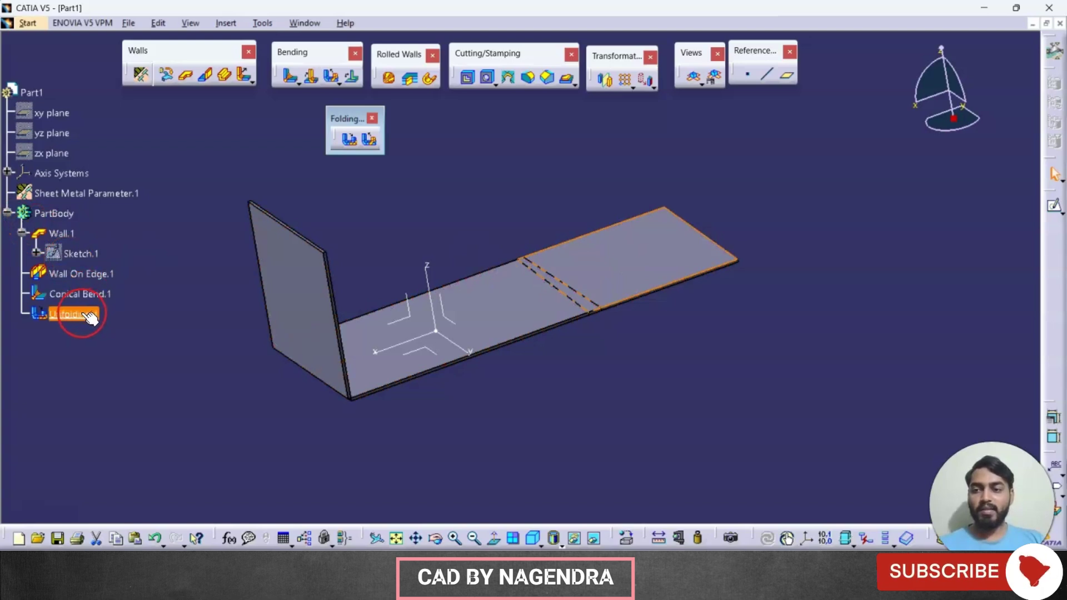
Delete the edge wall, the conical bend and the unfolding feature, keeping only the base wall
left_click(64, 273, "ctrl")
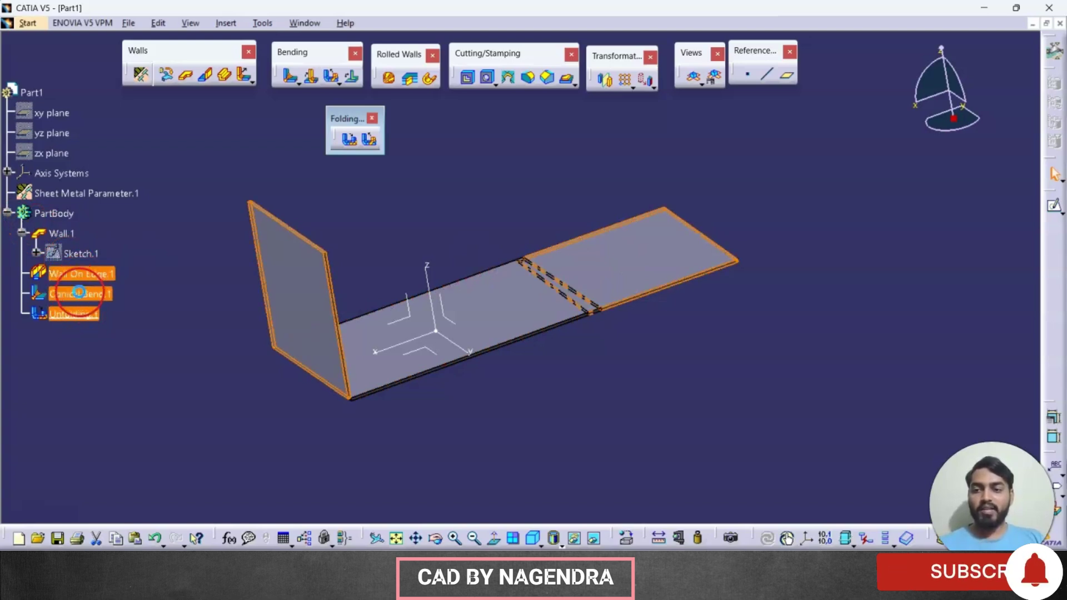
right_click(83, 292)
left_click(143, 204)
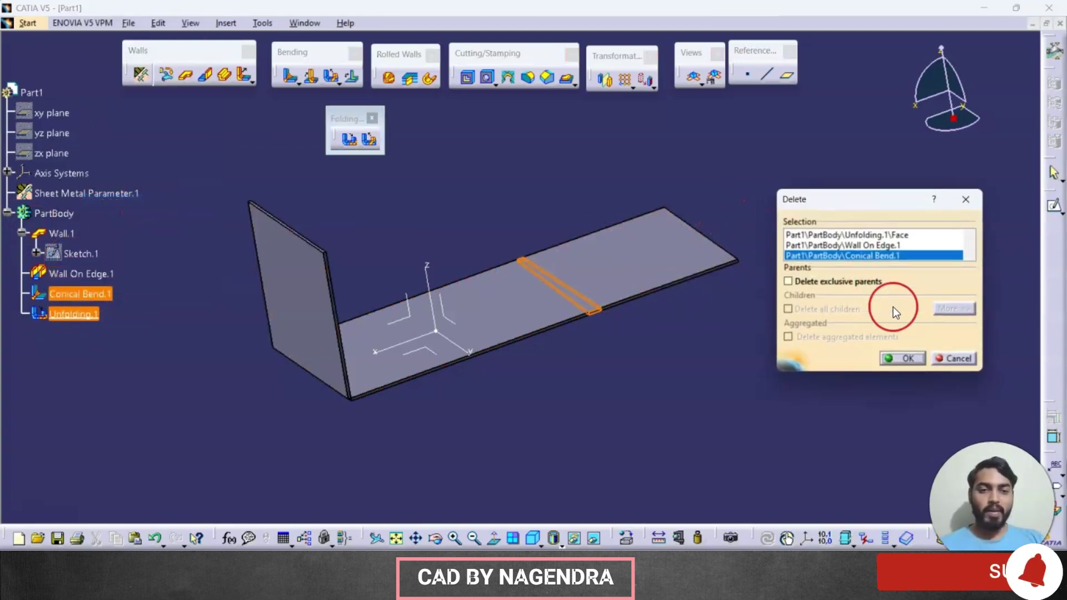
left_click(904, 358)
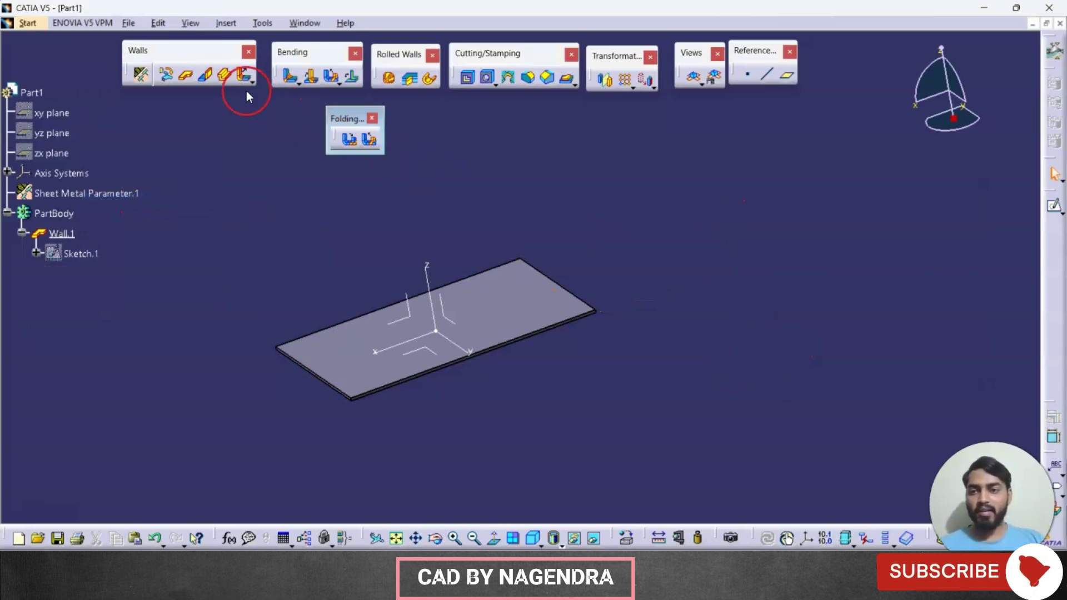
Create 90° walls with bends on both short edges of the base wall, 105.949 mm high with no clearance
left_click(204, 84)
left_click(317, 376)
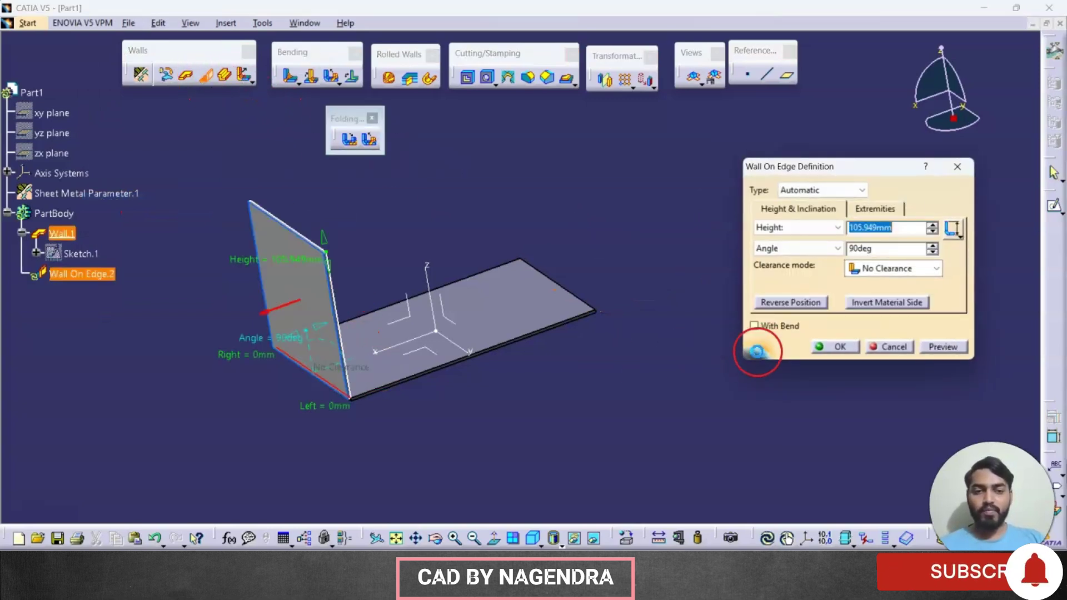
left_click(581, 302)
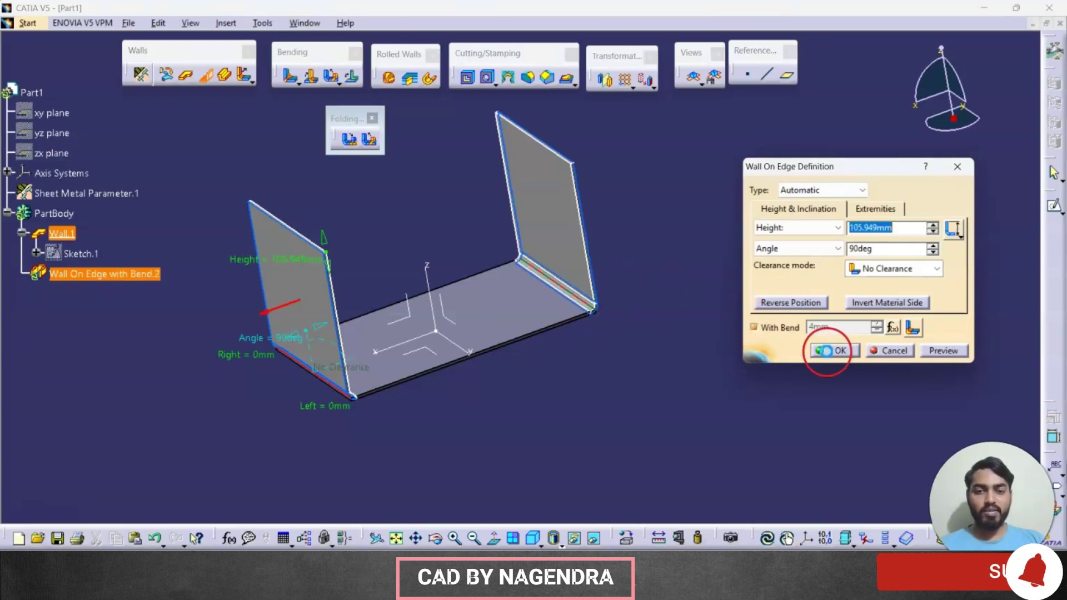
left_click(828, 351)
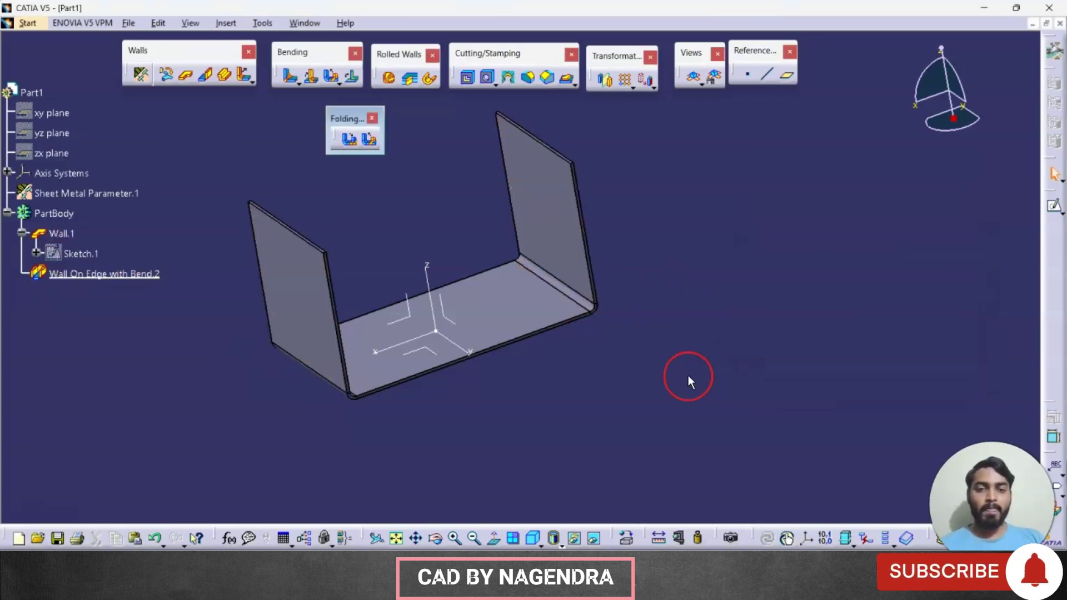
Start an unfolding with the base wall's face as reference and try to pick a bend face for unfolding
left_click(351, 140)
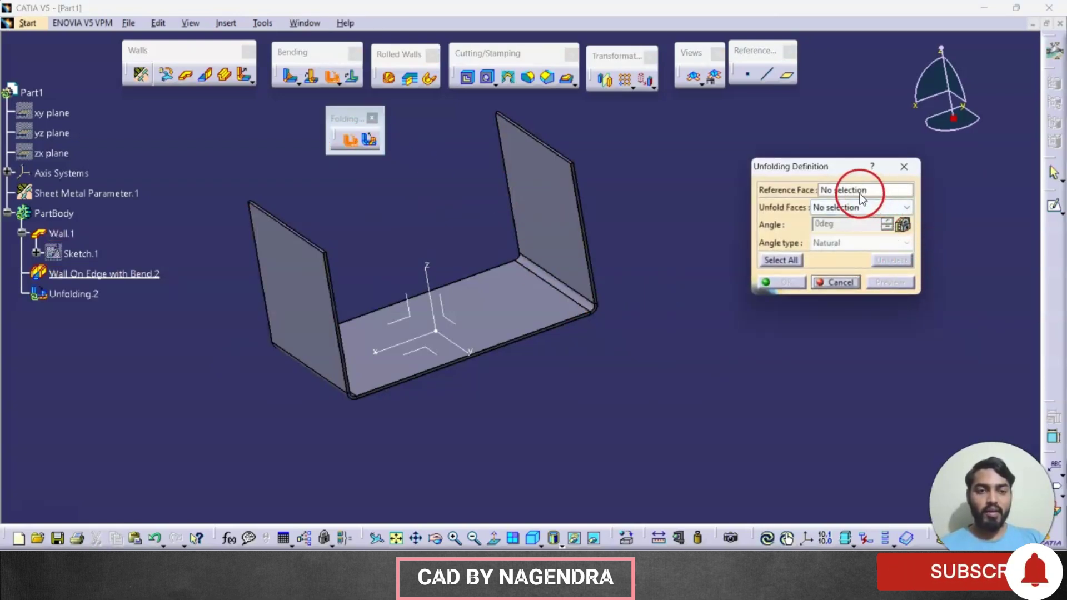
left_click(509, 290)
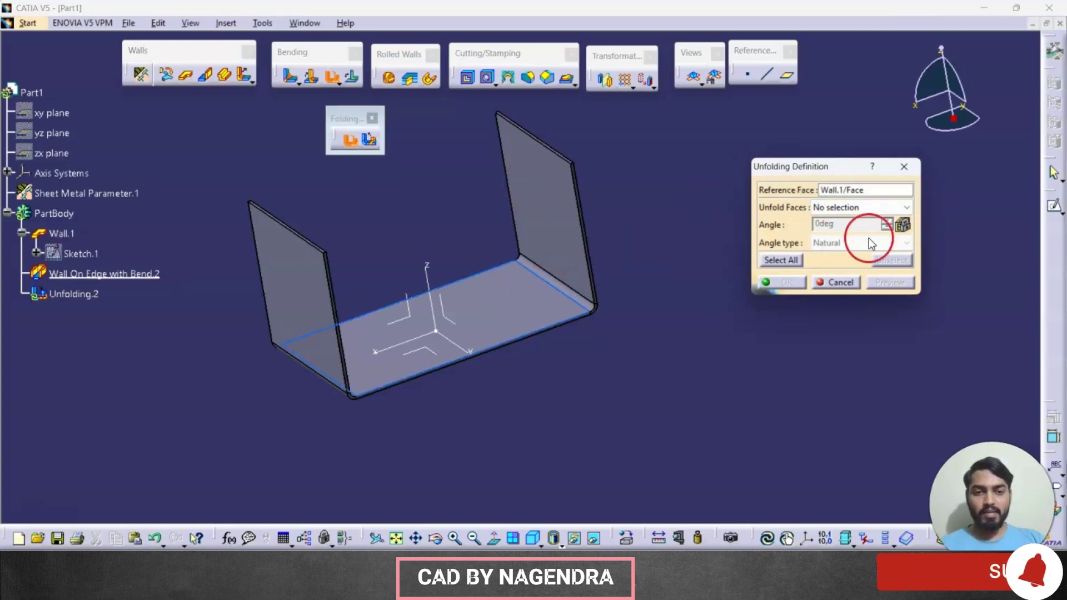
left_click(582, 300)
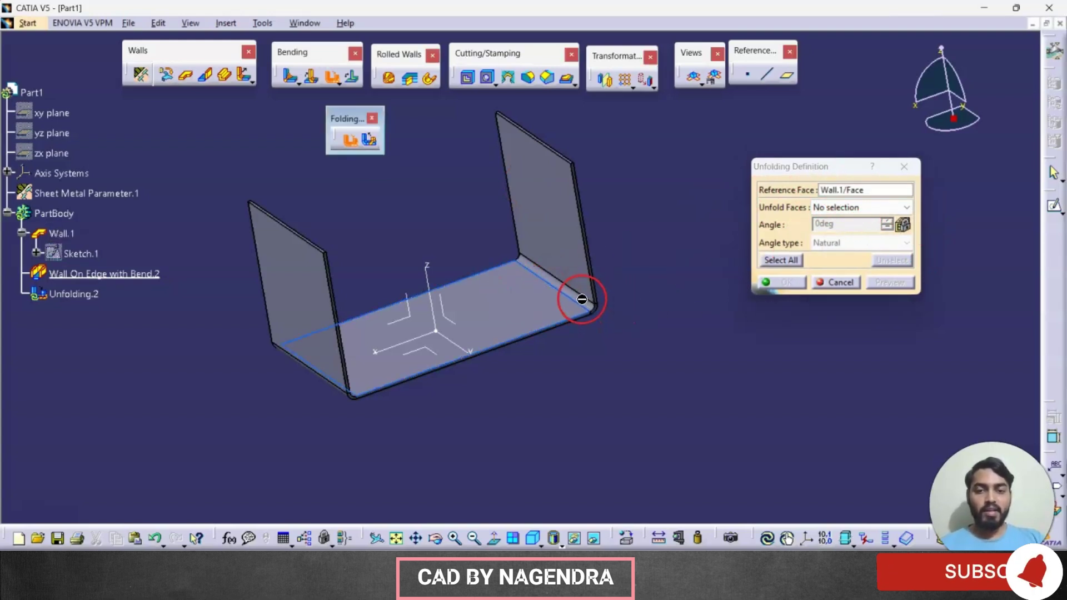
left_click(885, 210)
left_click(579, 289)
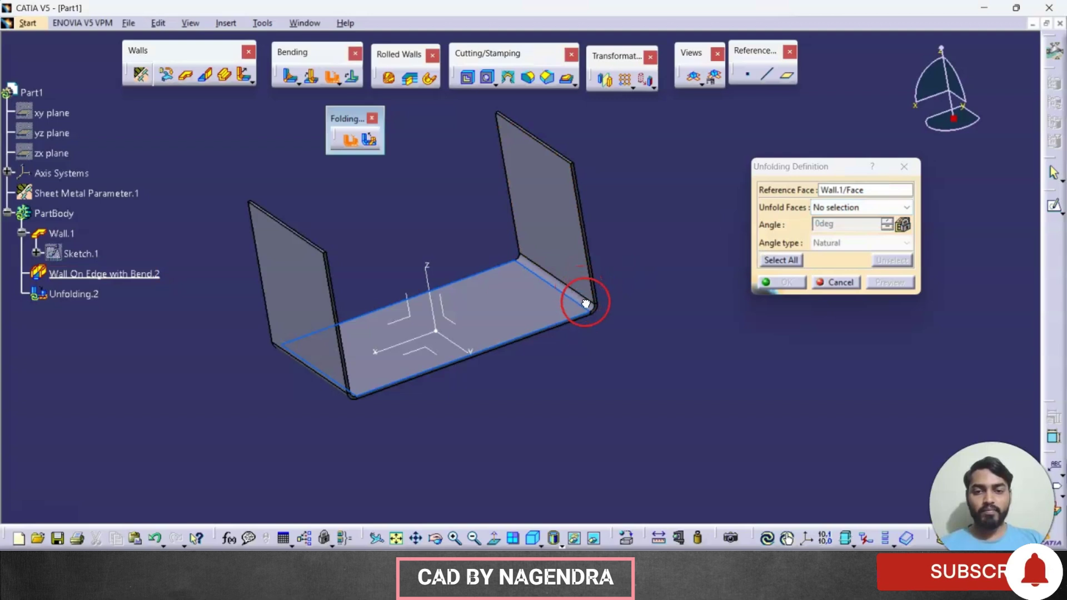
middle_click_drag(652, 312, 698, 335)
middle_click_drag(649, 301, 750, 342)
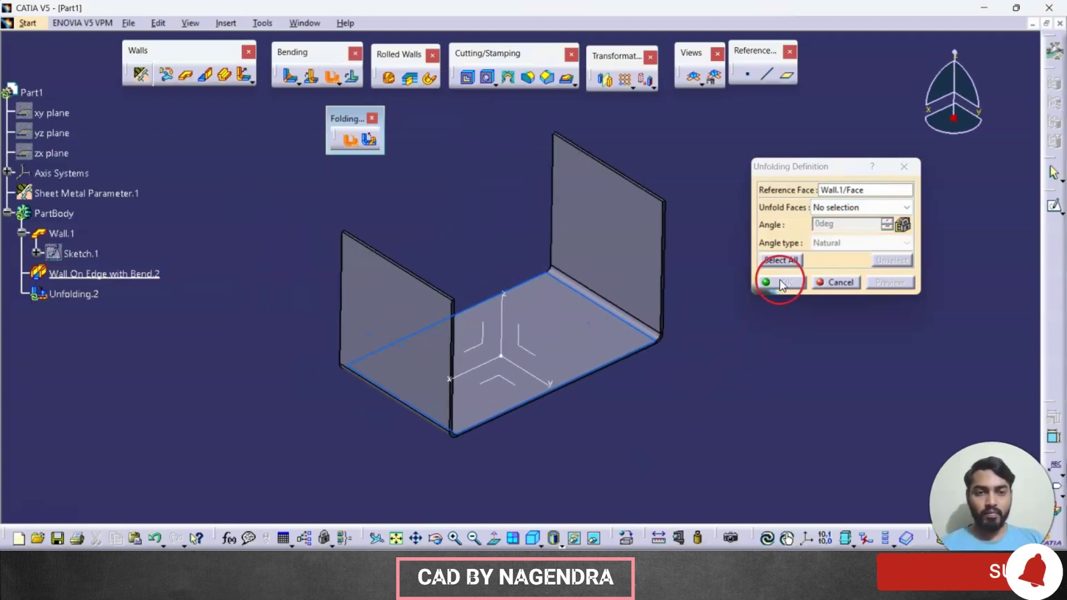
Set the unfolding's reference face to the bend face between the base and the rear upright wall
left_click(843, 191)
left_click(842, 207)
left_click(842, 209)
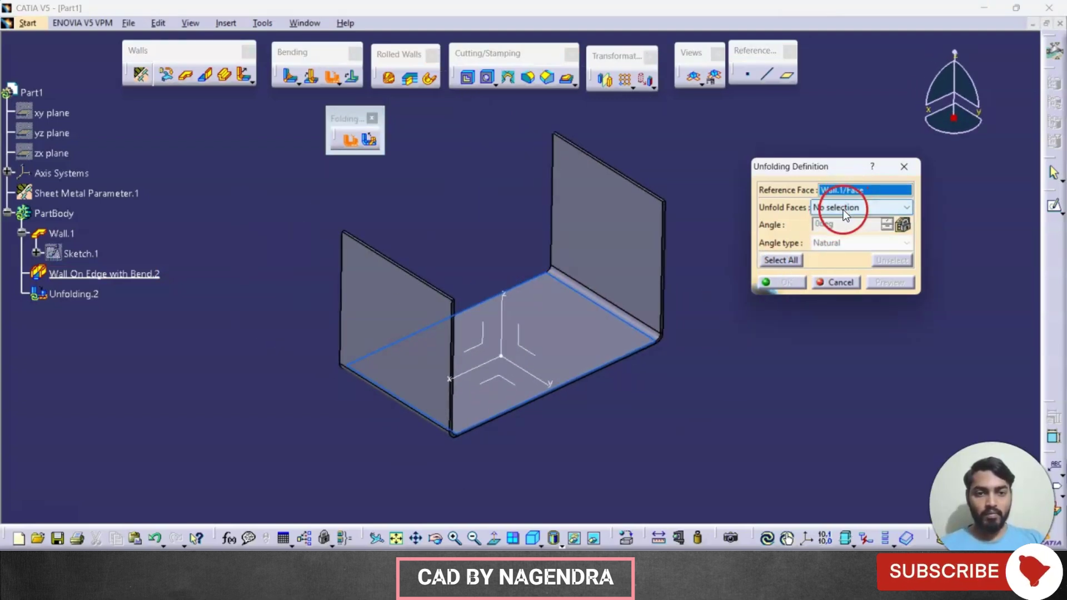
left_click(637, 324)
middle_click_drag(649, 399, 667, 305)
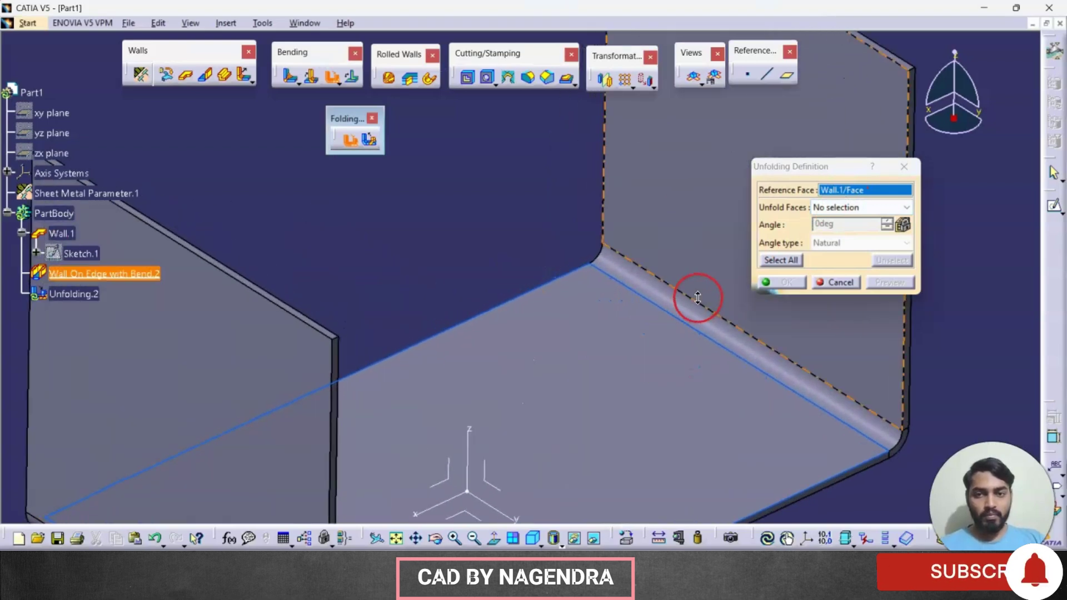
left_click(816, 391)
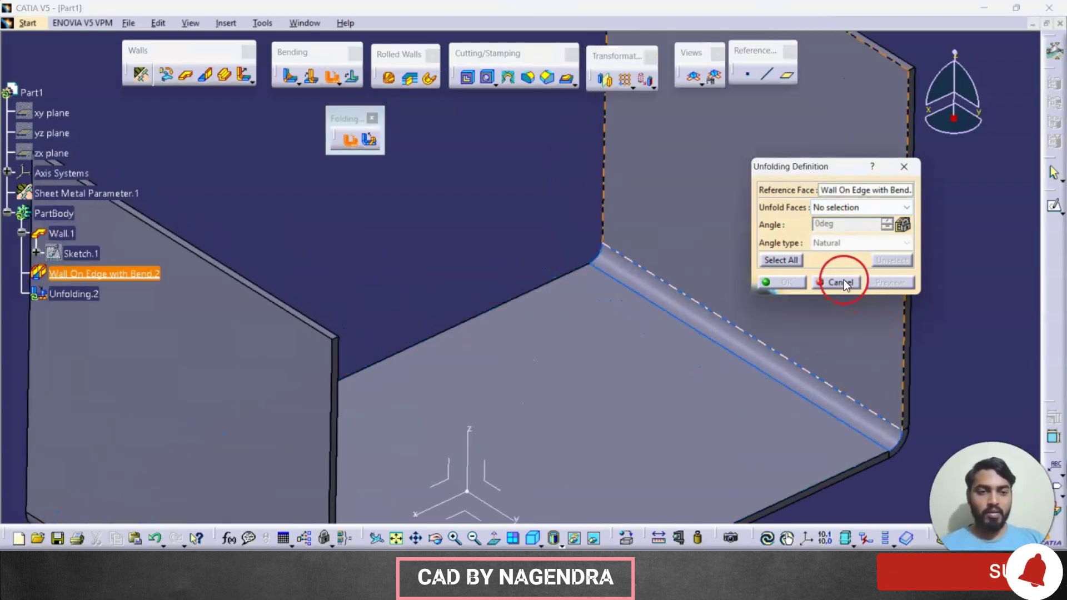
middle_click_drag(830, 374, 684, 403)
left_click(784, 261)
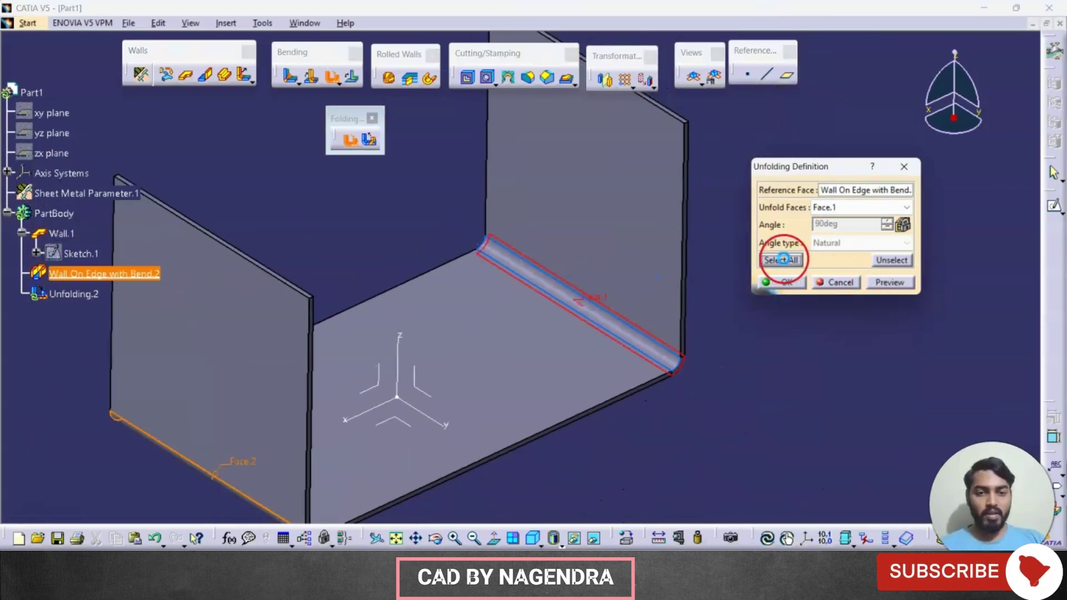
middle_click_drag(728, 359, 525, 414)
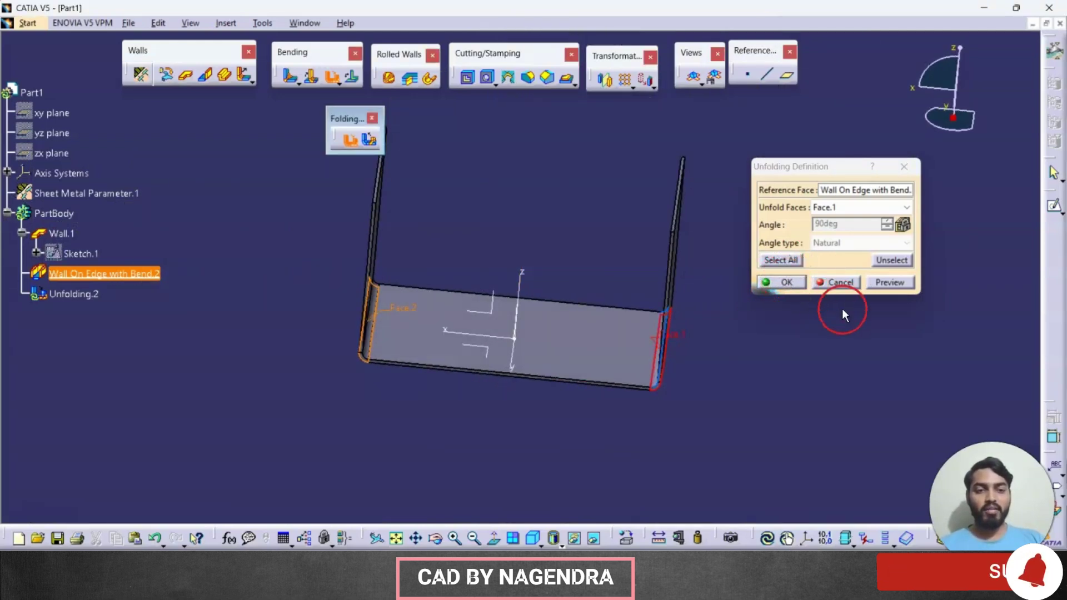
middle_click_drag(838, 303, 782, 315)
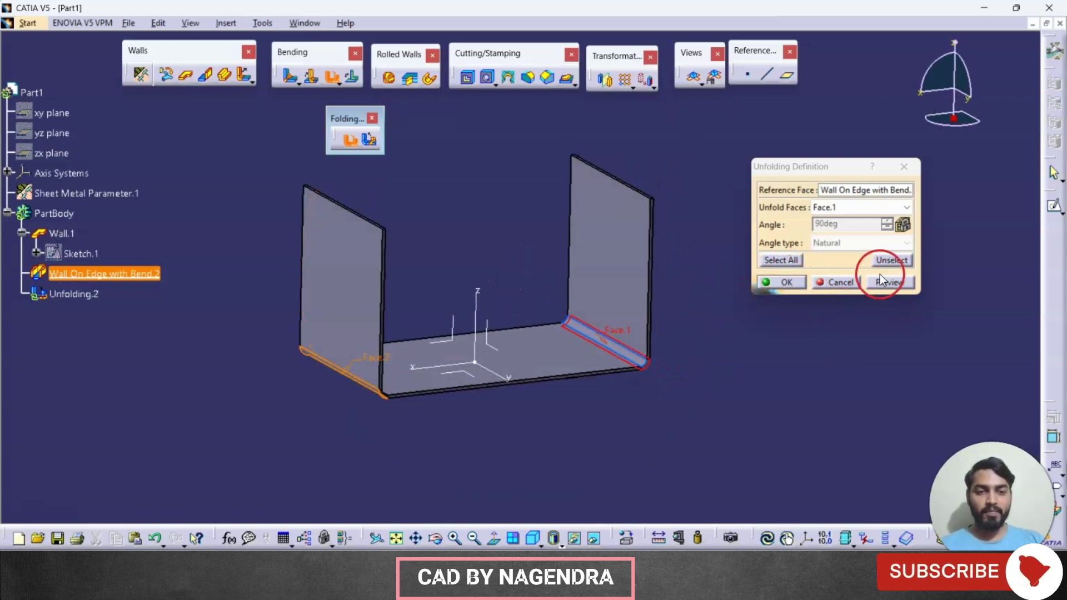
left_click(889, 260)
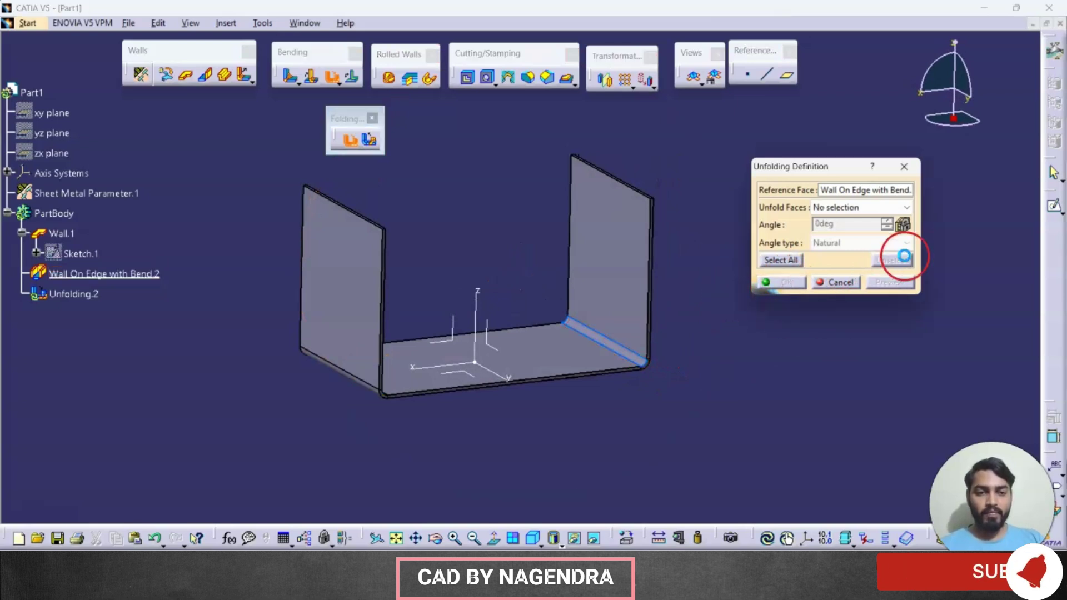
Unfold only the bend opposite the reference bend, flattening that upright wall by 90°
left_click(639, 360)
middle_click_drag(588, 329, 415, 362)
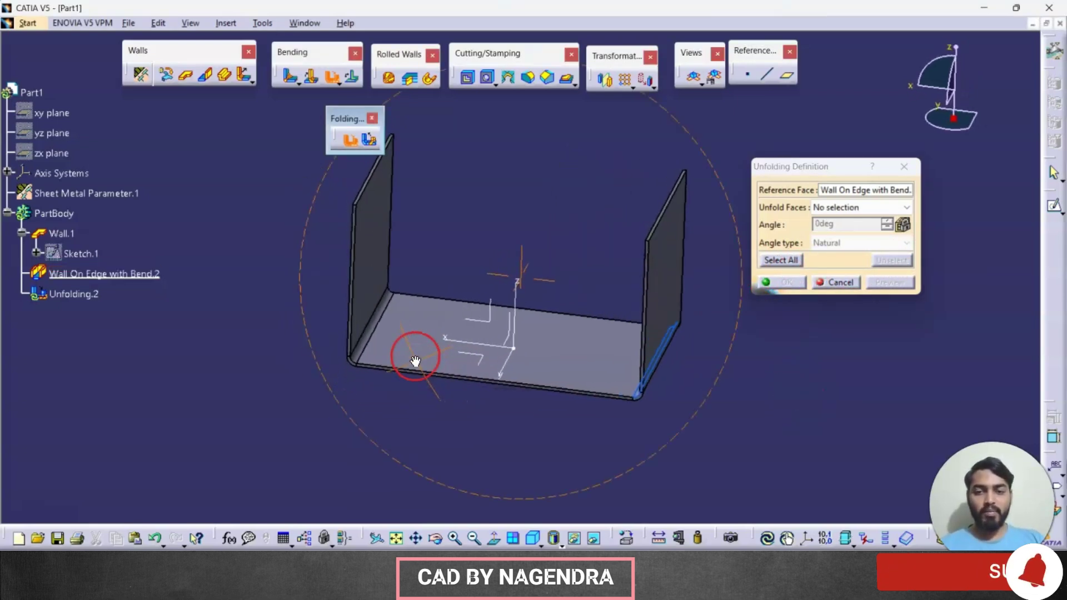
left_click(370, 326)
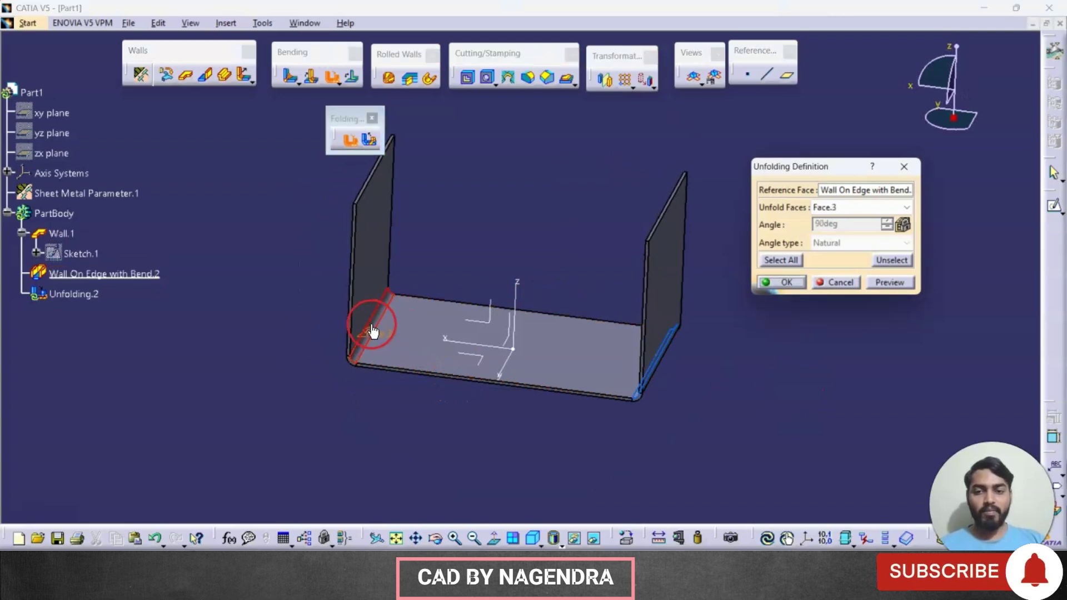
left_click(887, 284)
left_click(784, 283)
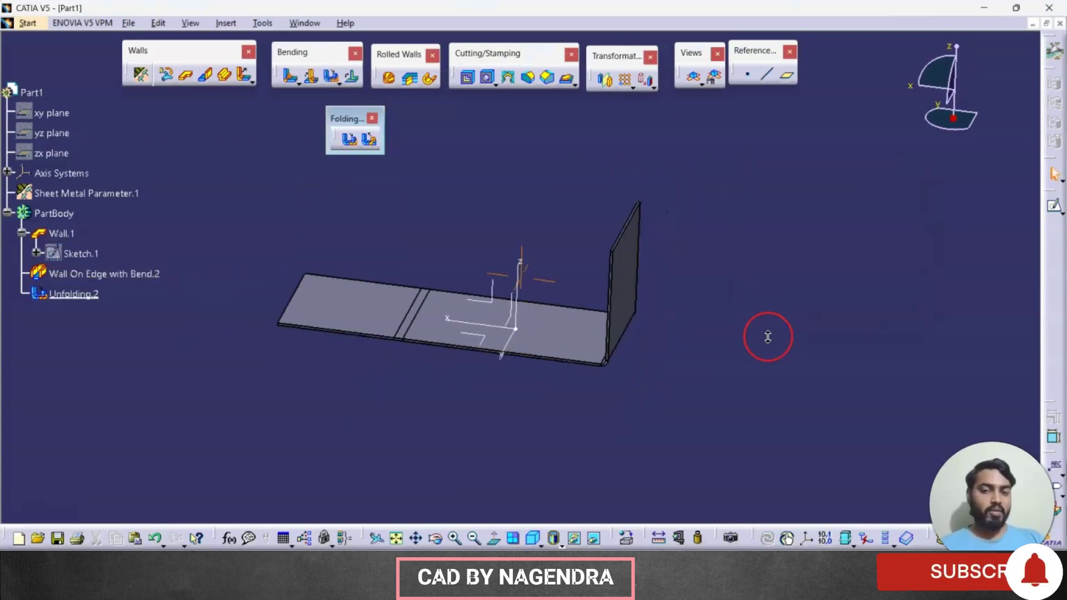
middle_click_drag(768, 337, 691, 400)
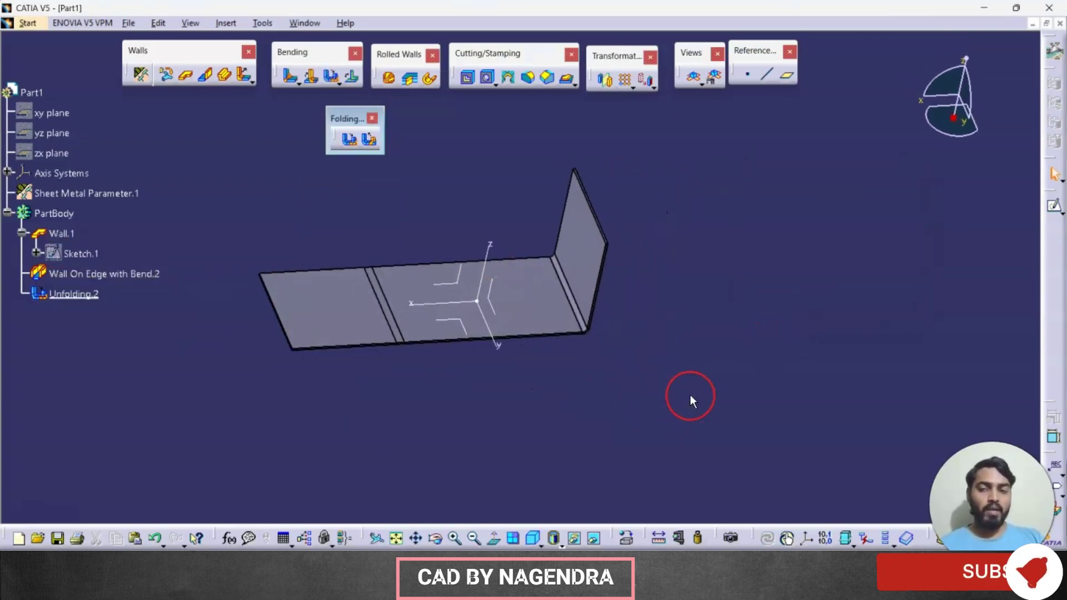
Fold the flattened wall back up at its bend with the Natural angle type, using the base wall's face as reference
left_click(368, 146)
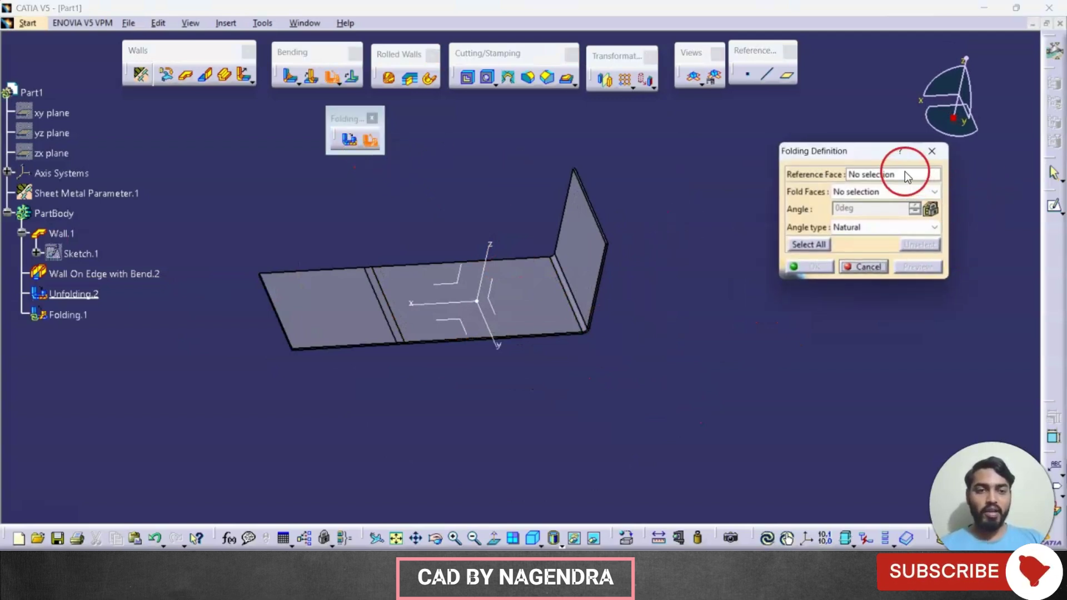
left_click(907, 176)
left_click(509, 303)
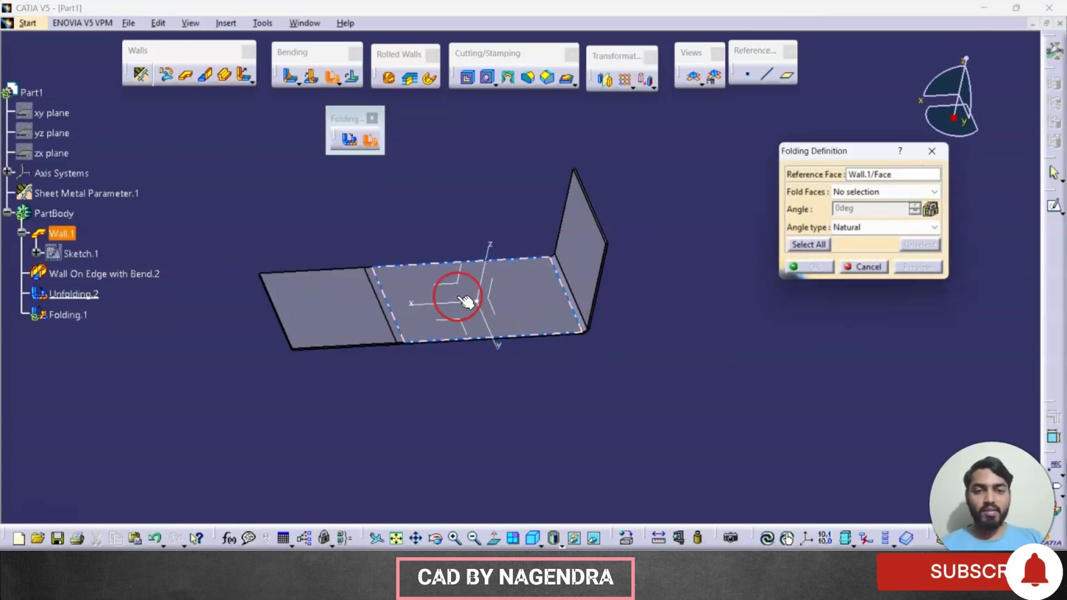
middle_click_drag(395, 331, 530, 322)
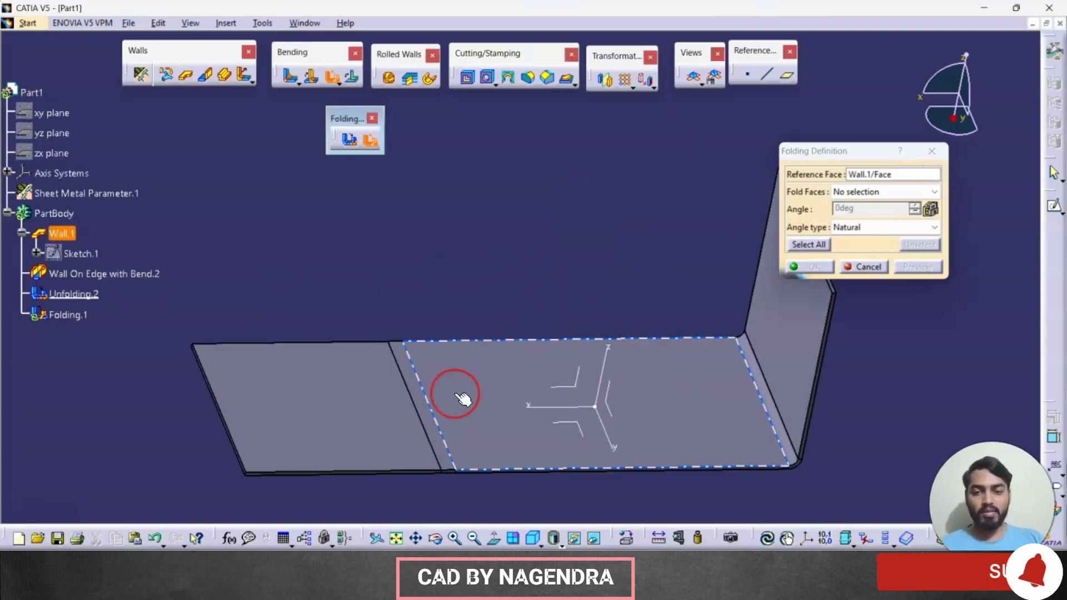
left_click(428, 433)
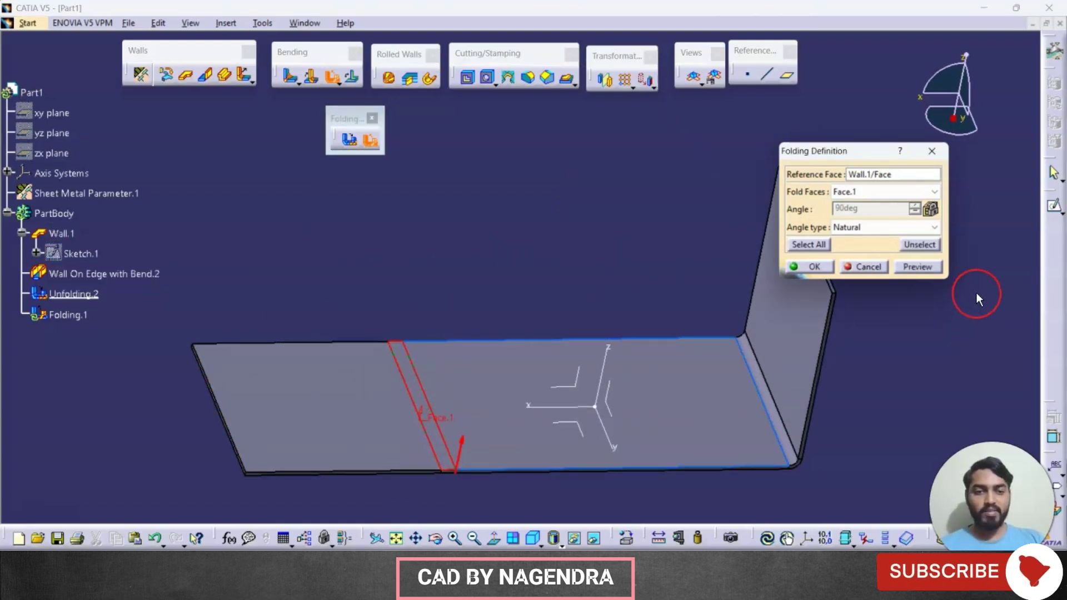
left_click(918, 268)
left_click(813, 267)
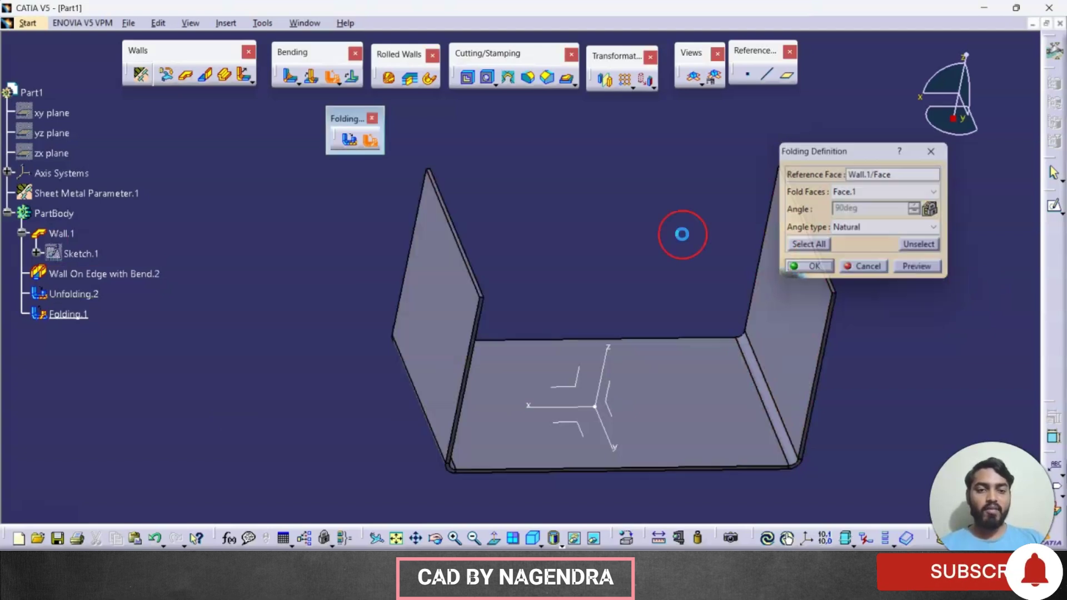
Compare the part's folded 3D view with its flat view by switching between them
middle_click_drag(583, 239, 721, 198)
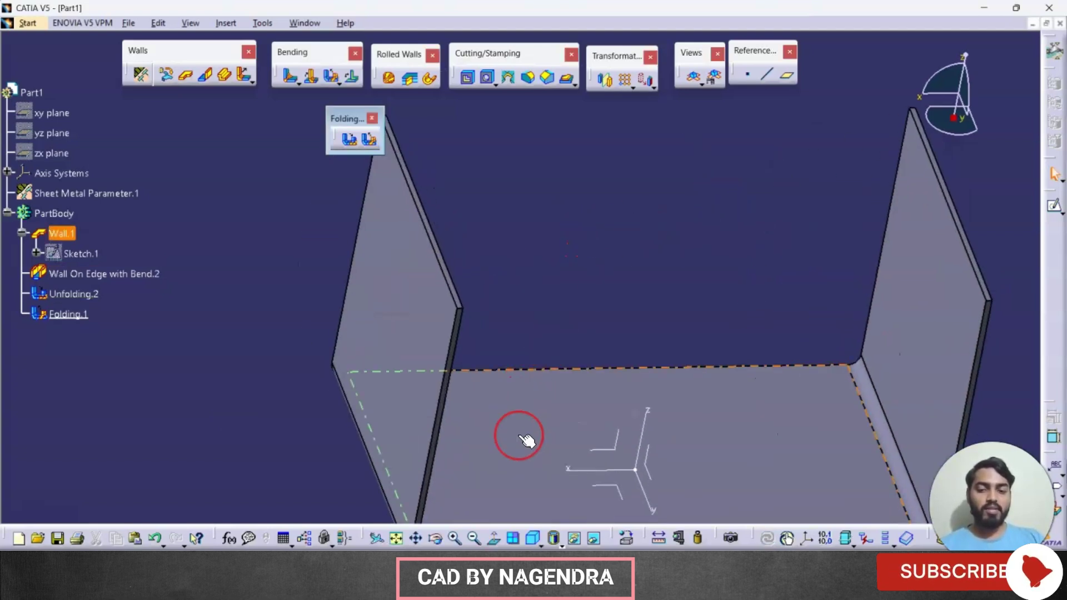
left_click(533, 538)
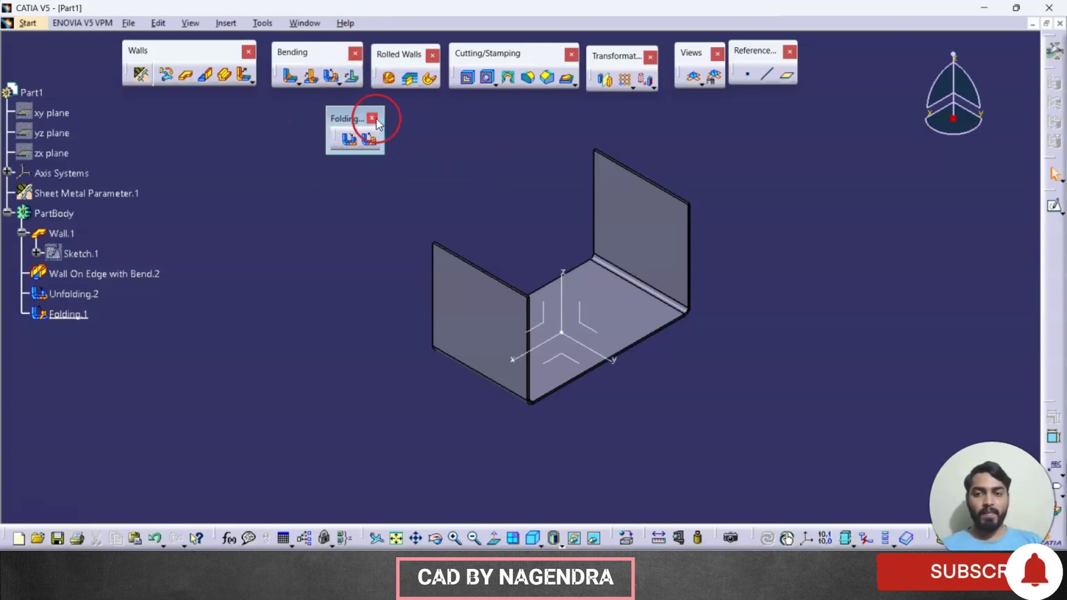
middle_click_drag(714, 312, 686, 296)
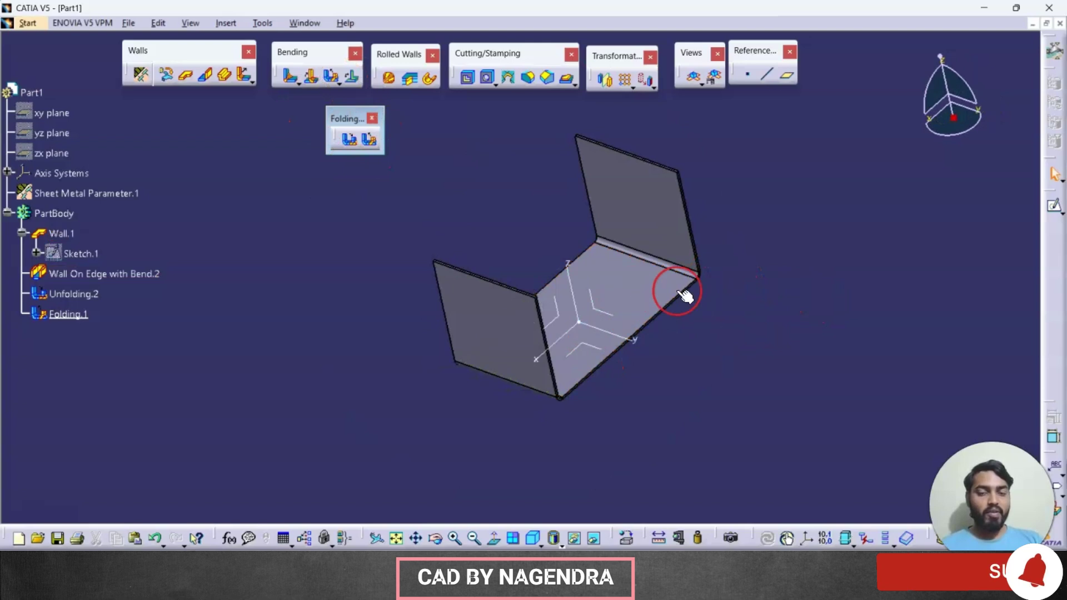
left_click(694, 82)
left_click(693, 82)
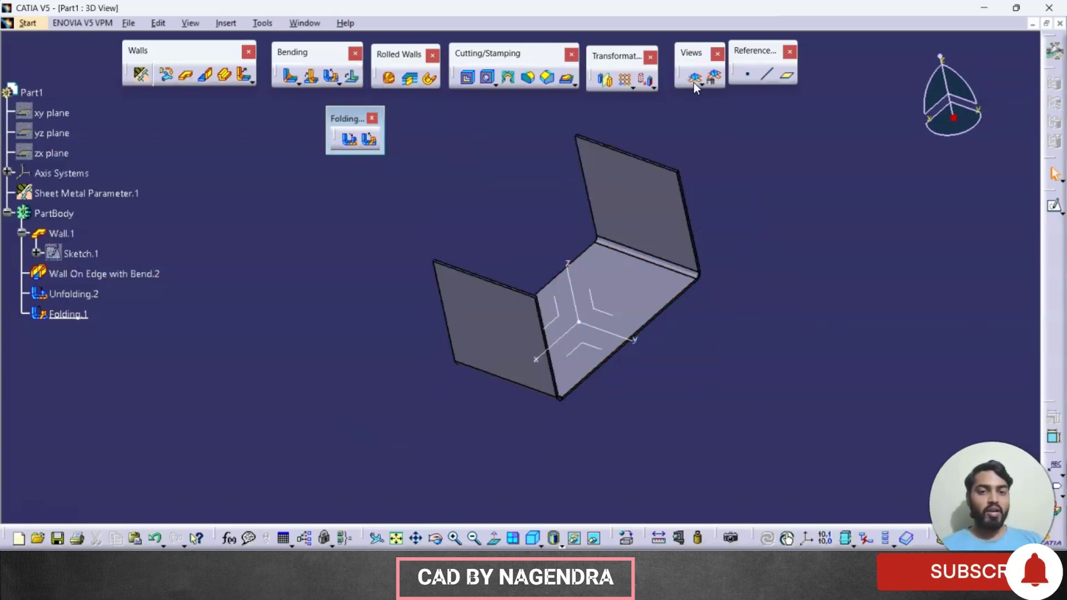
left_click(694, 82)
left_click(694, 82)
left_click(694, 82)
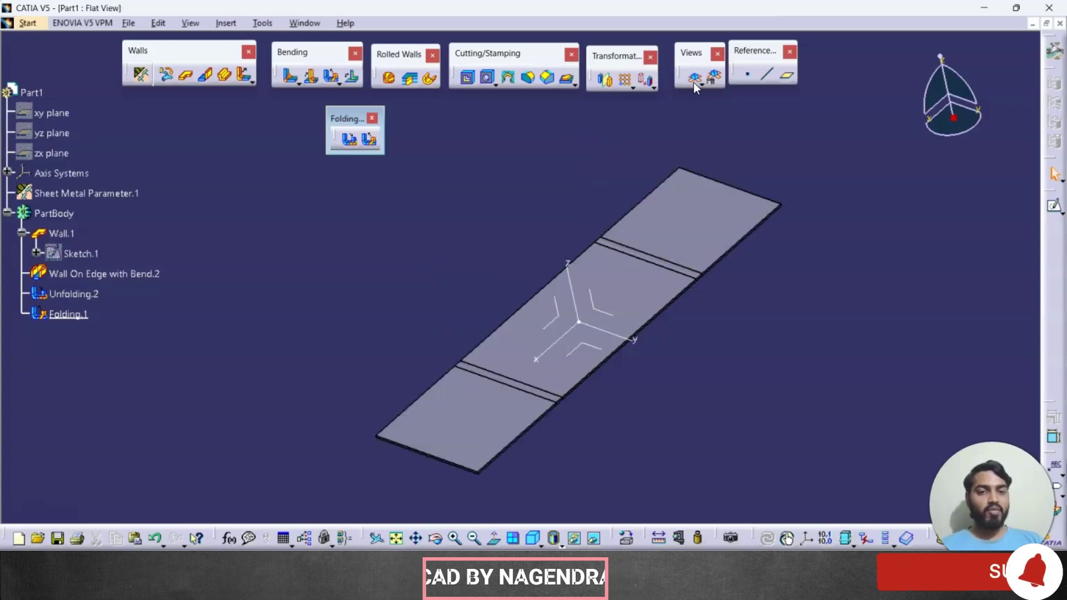
left_click(694, 82)
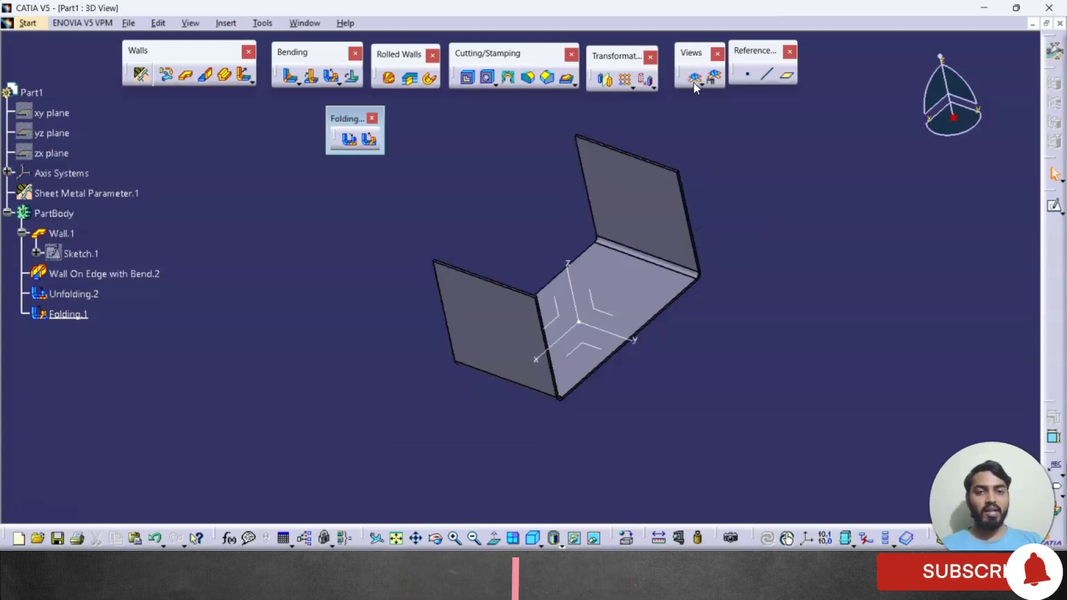
Close the floating folding tools and display the part in isometric view
left_click(372, 118)
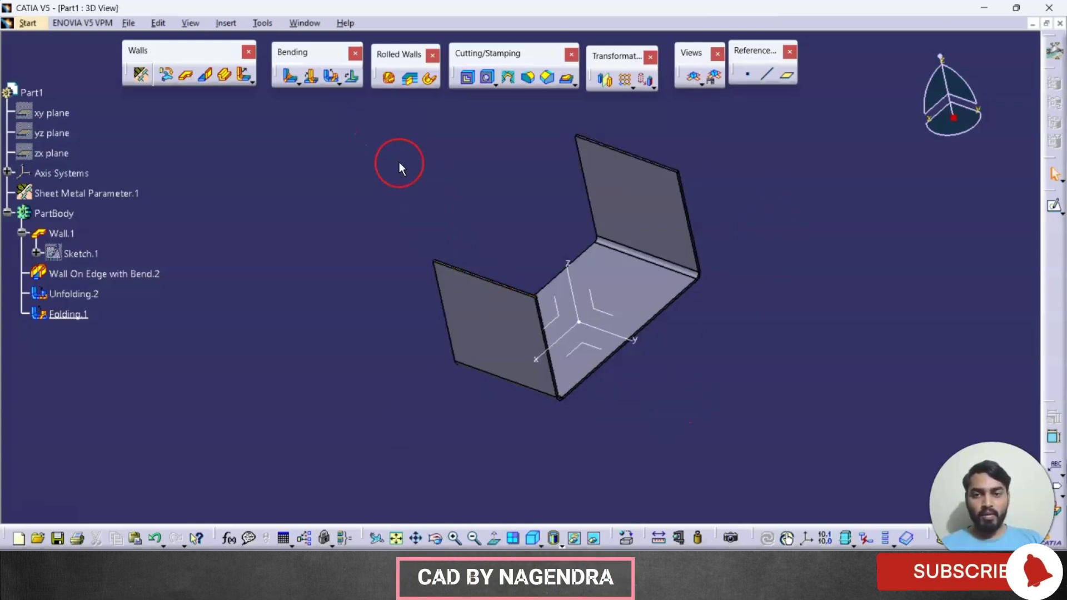
left_click(531, 537)
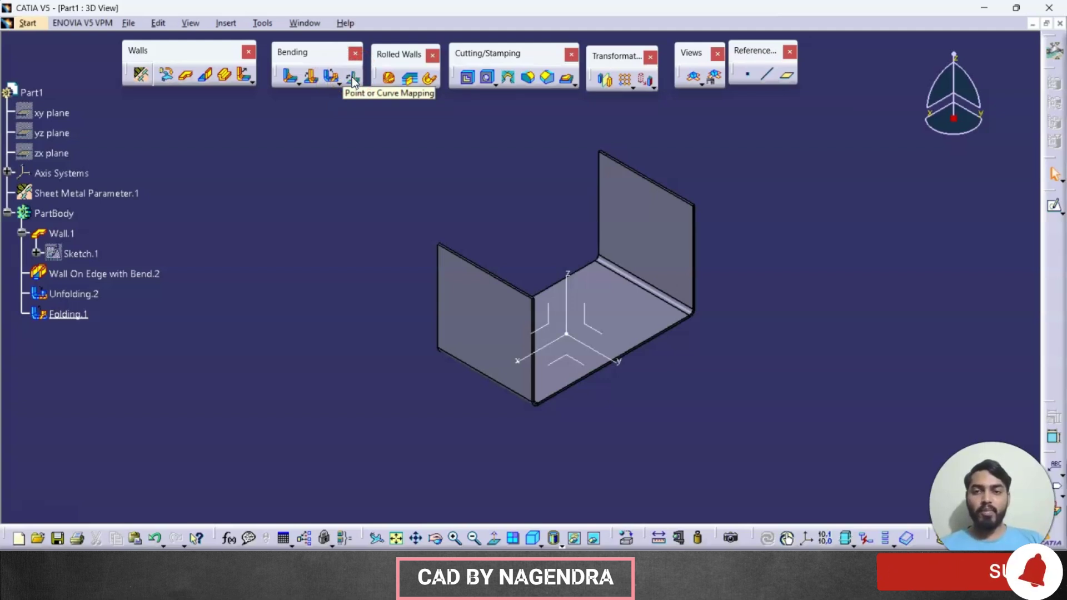
Add a 90° wall with bend on the top edge of the refolded upright wall, reversing its position
middle_click_drag(543, 263, 362, 315)
middle_click_drag(585, 233, 544, 268)
left_click(207, 76)
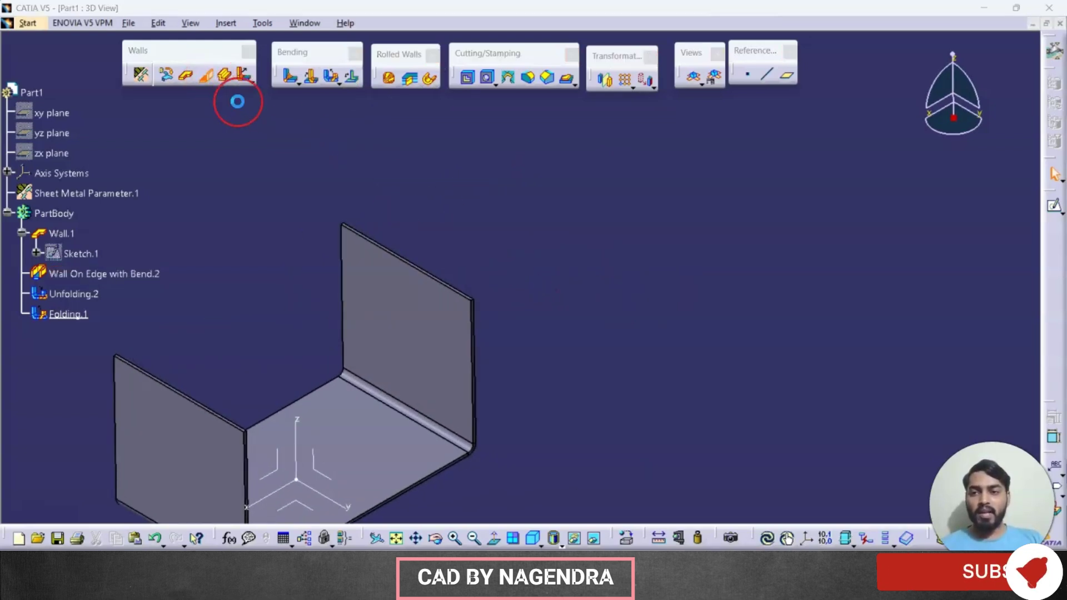
left_click(415, 269)
left_click(793, 303)
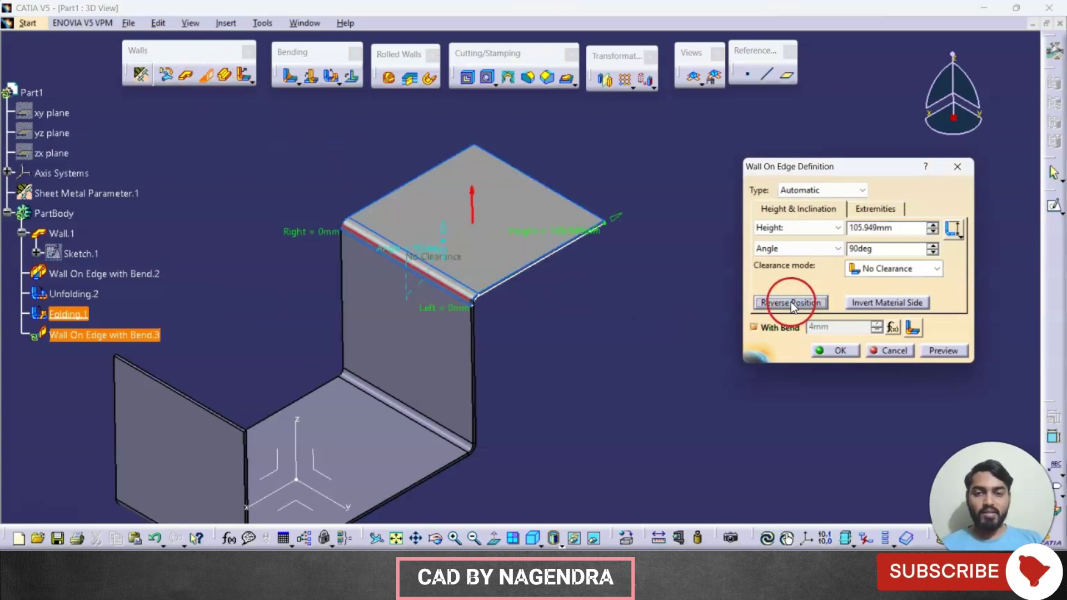
left_click(835, 352)
middle_click_drag(612, 310, 584, 313)
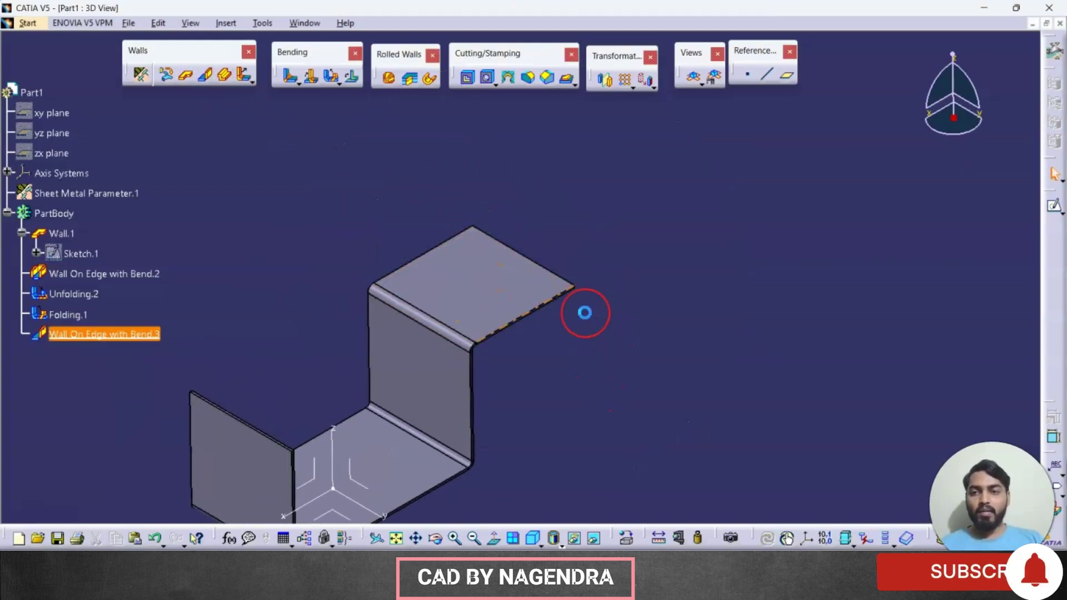
Add a Basic hem with 34 mm length and 4 mm radius on the outer edge of the new top wall
left_click(250, 80)
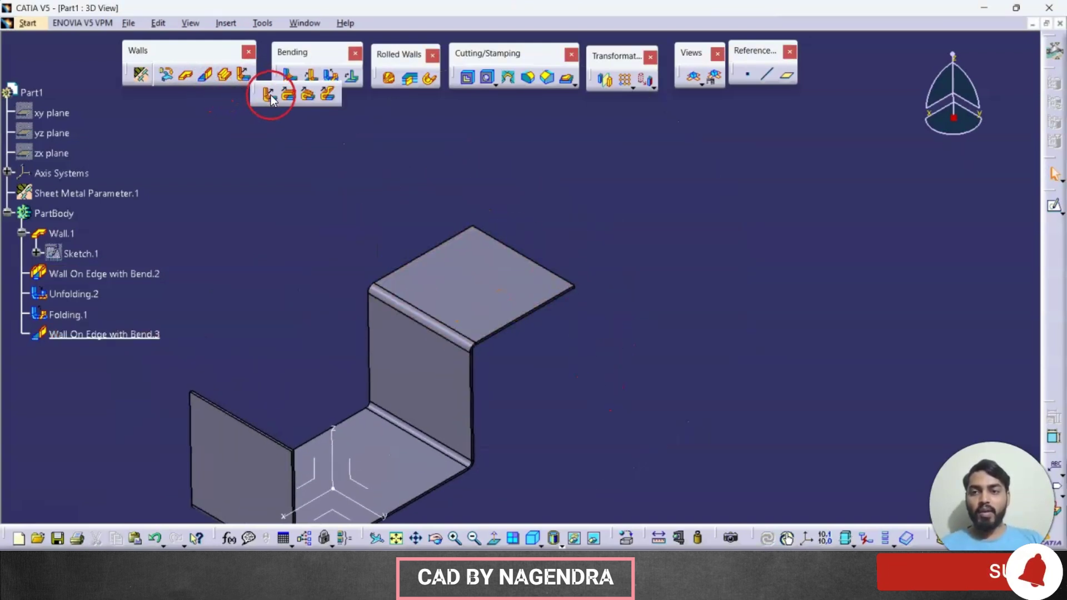
left_click(309, 95)
left_click(548, 273)
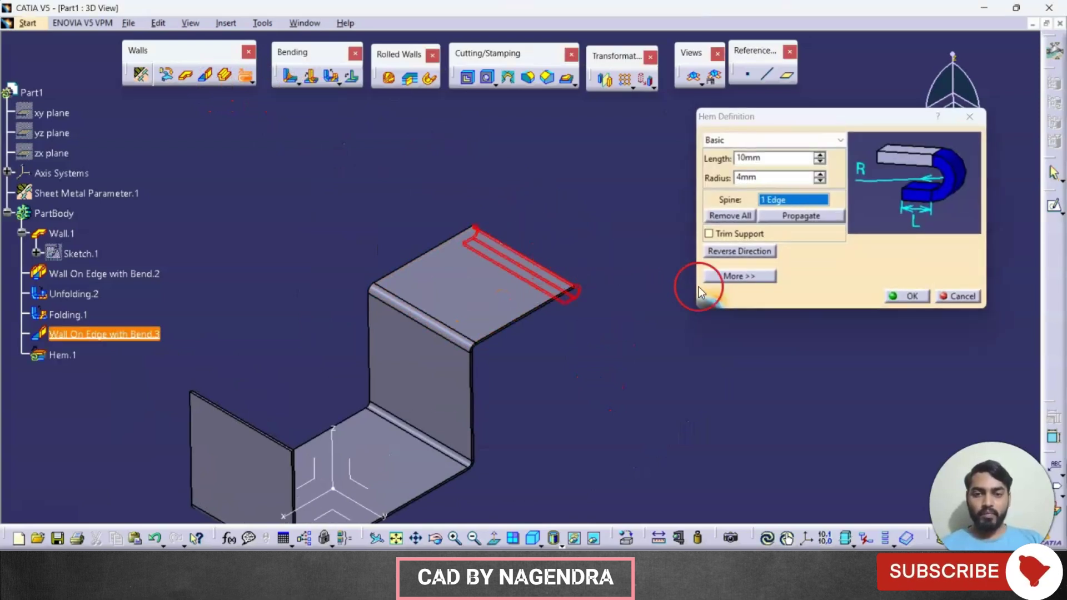
left_click(820, 156)
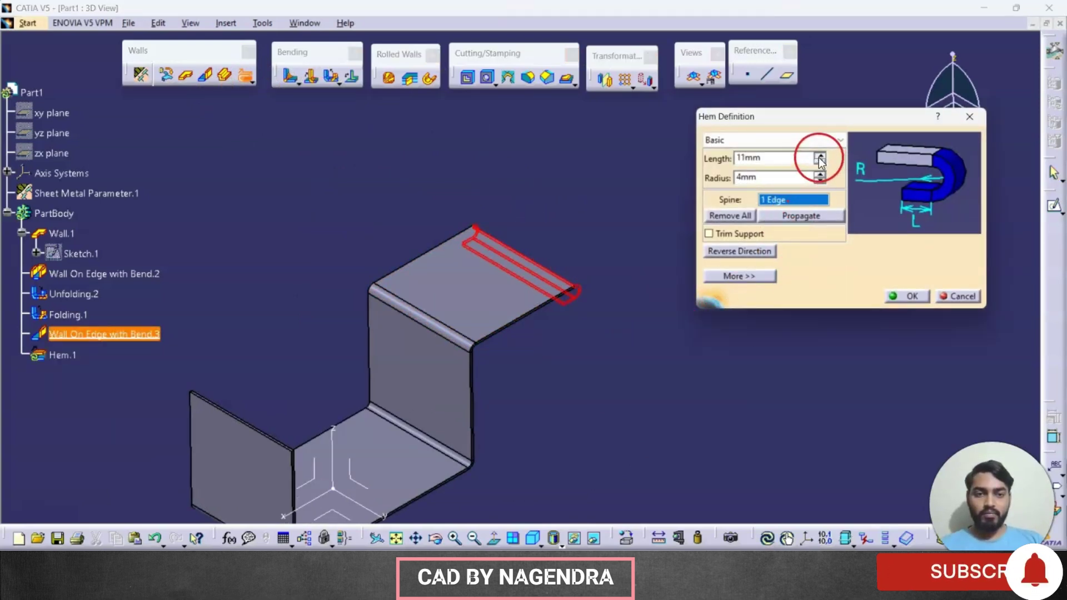
left_click(818, 156)
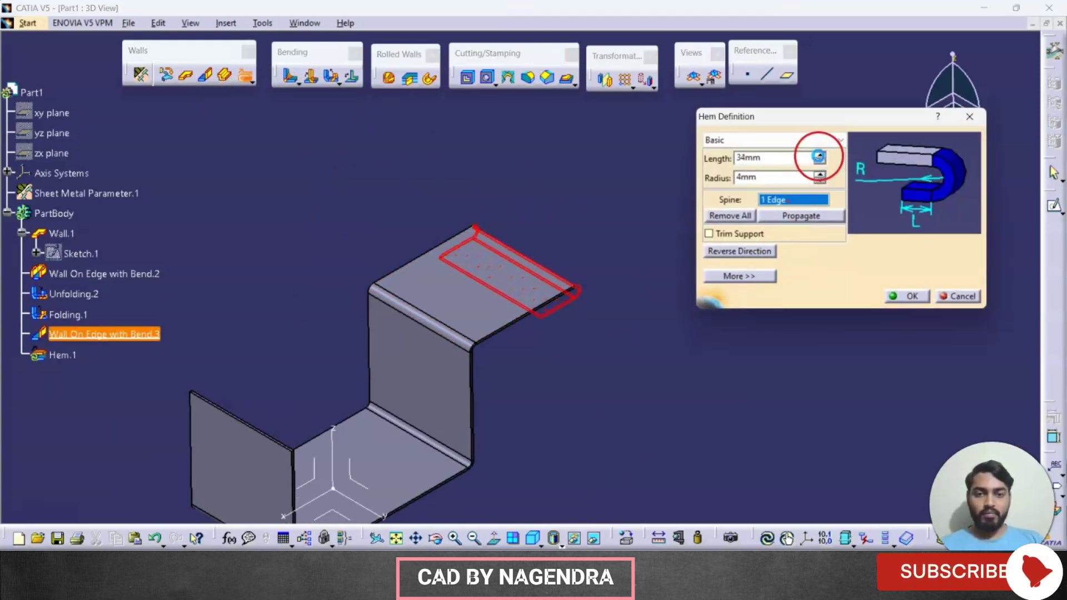
left_click(914, 295)
middle_click_drag(615, 326, 656, 418)
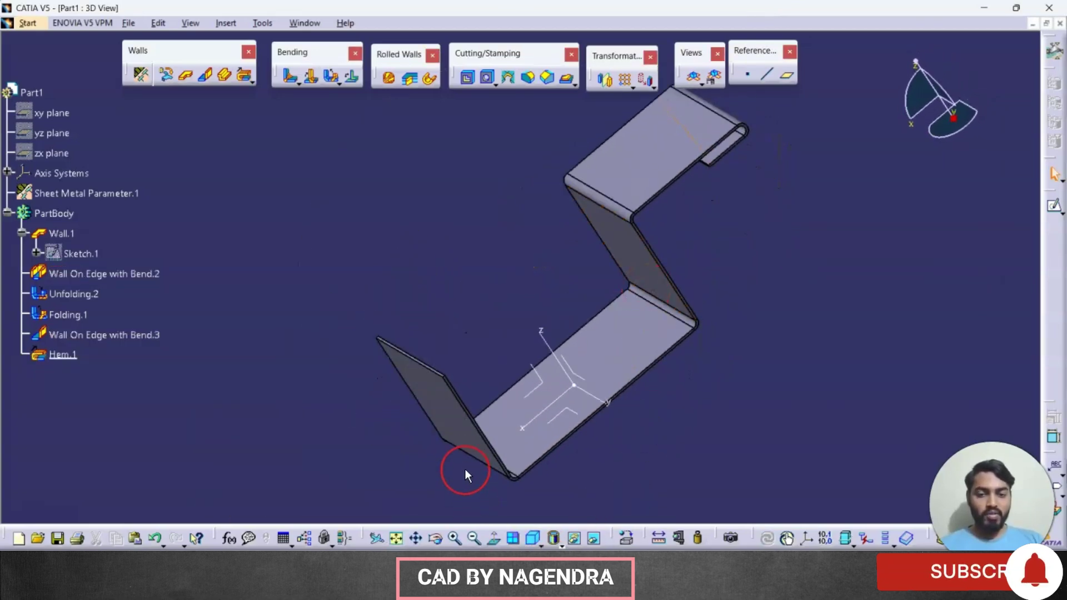
middle_click_drag(465, 469, 536, 241)
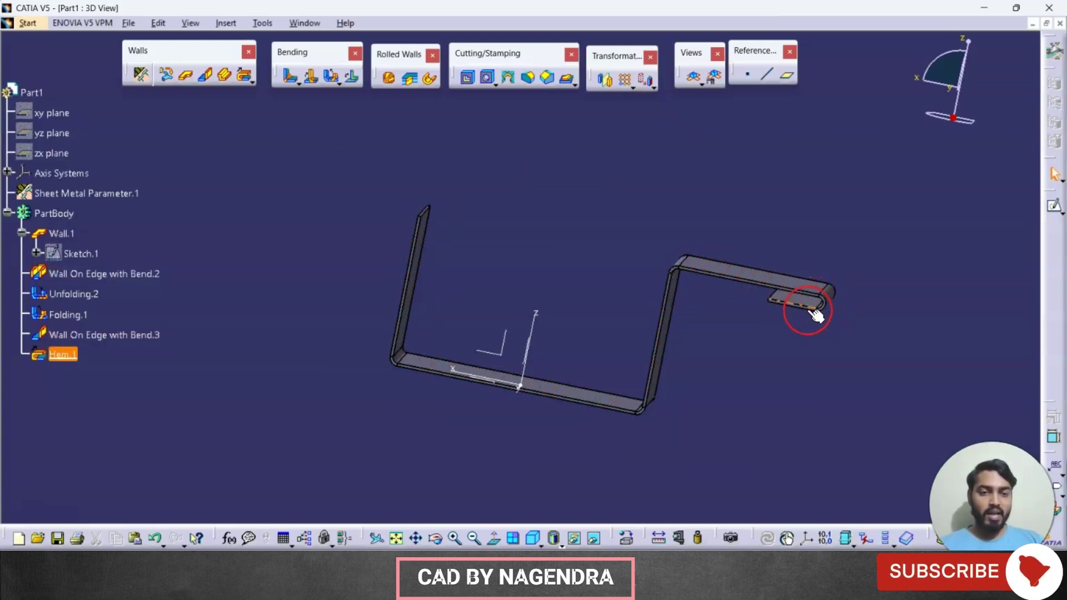
left_click(532, 537)
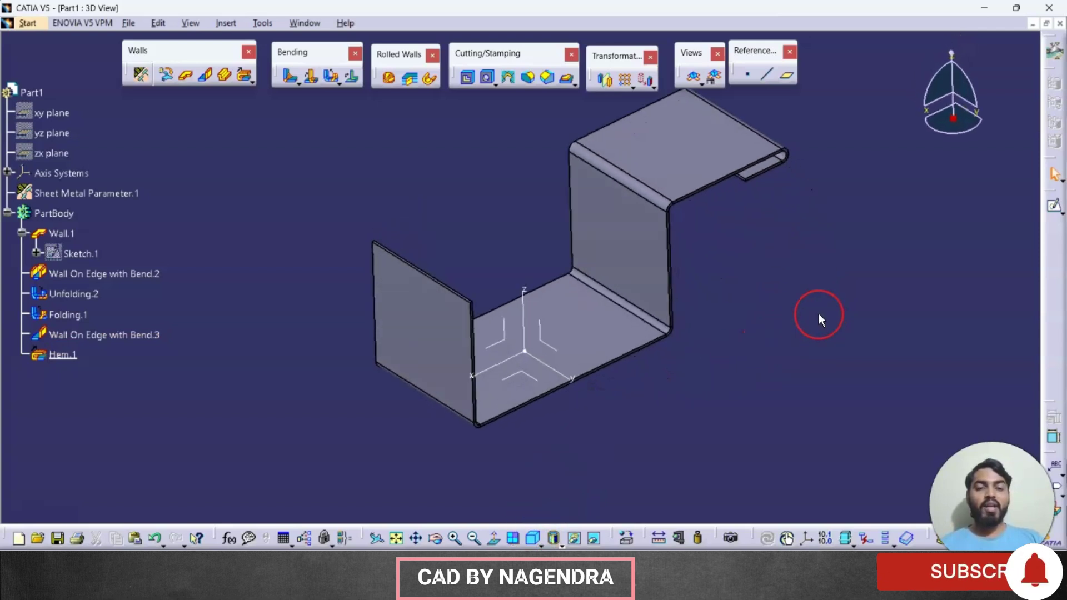
Start Point or Curve Mapping and select the front side edges of the base wall, its bend and the hem-side upright wall
middle_click_drag(820, 315, 753, 299)
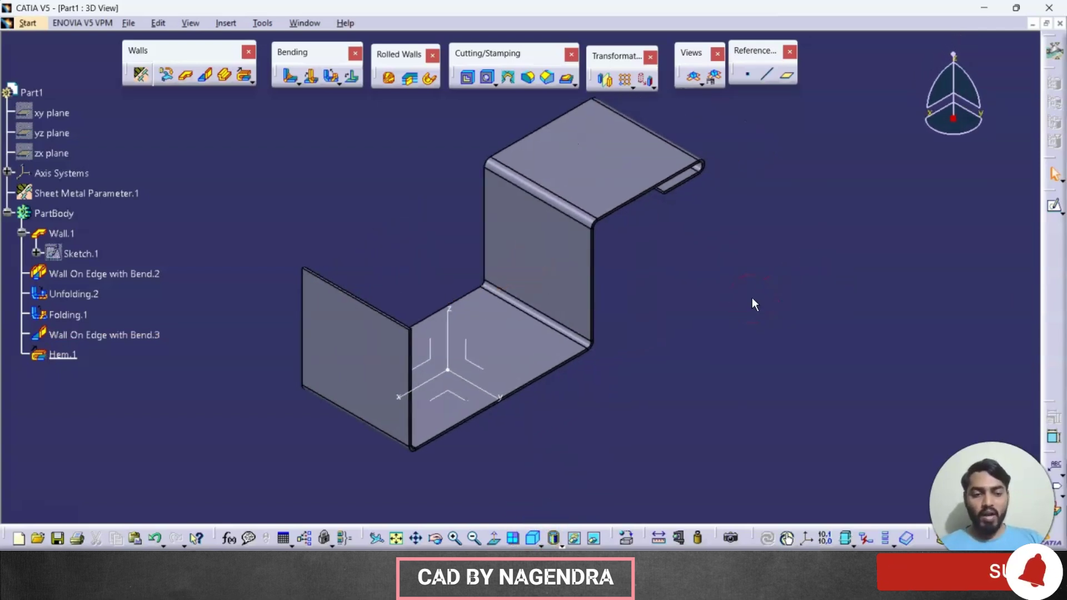
middle_click_drag(693, 260, 671, 289)
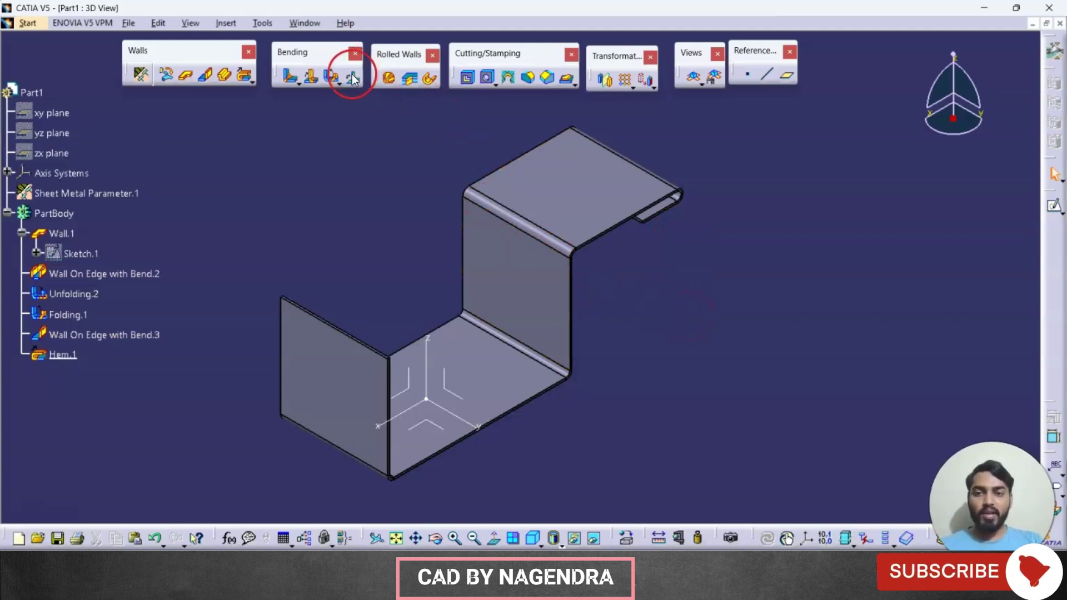
left_click(351, 129)
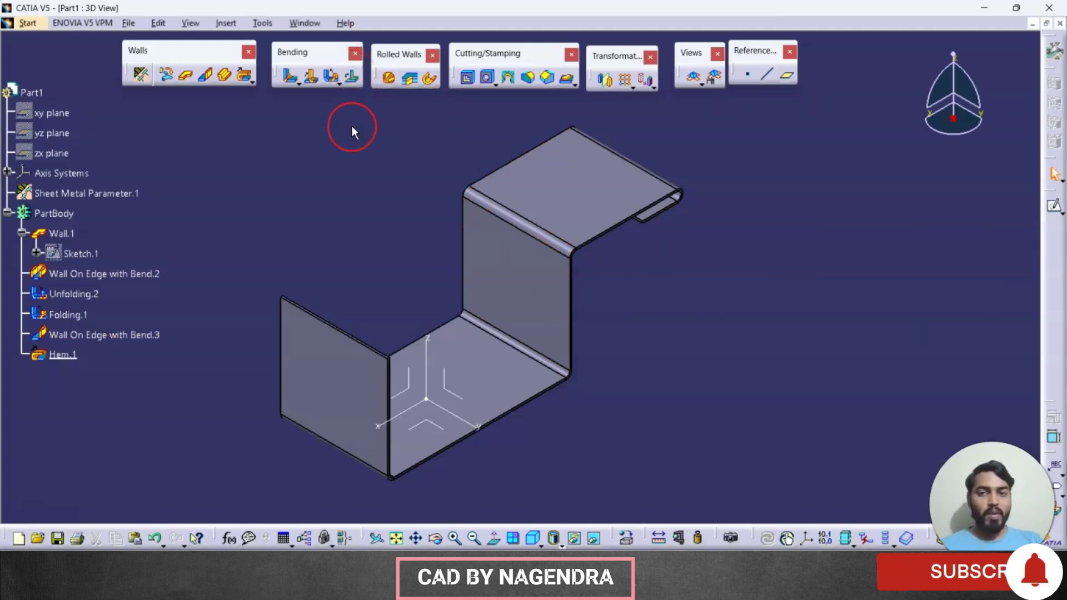
left_click(354, 81)
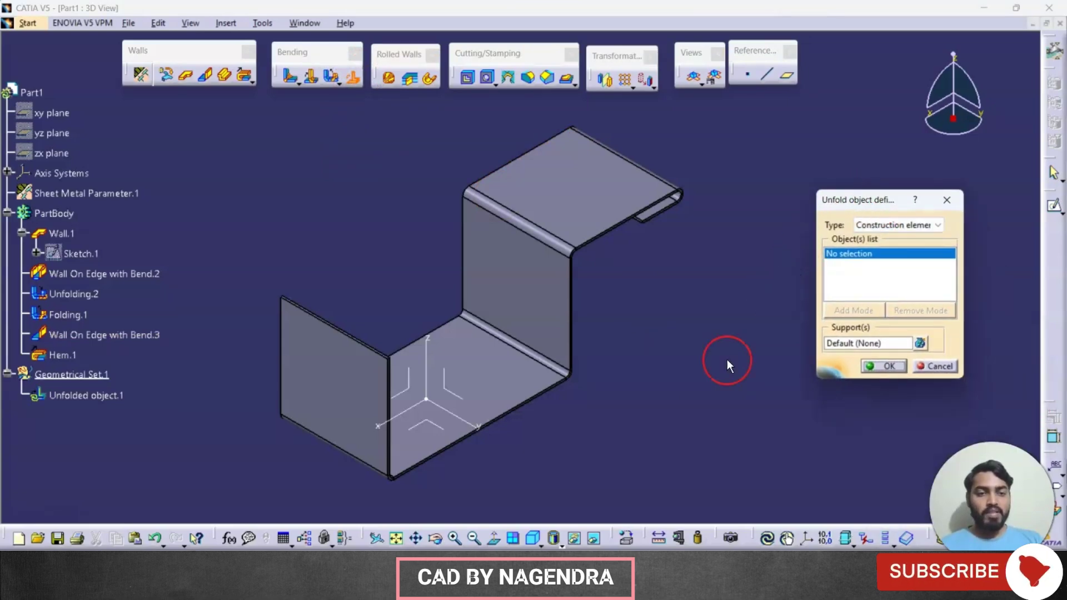
middle_click_drag(727, 359, 543, 336)
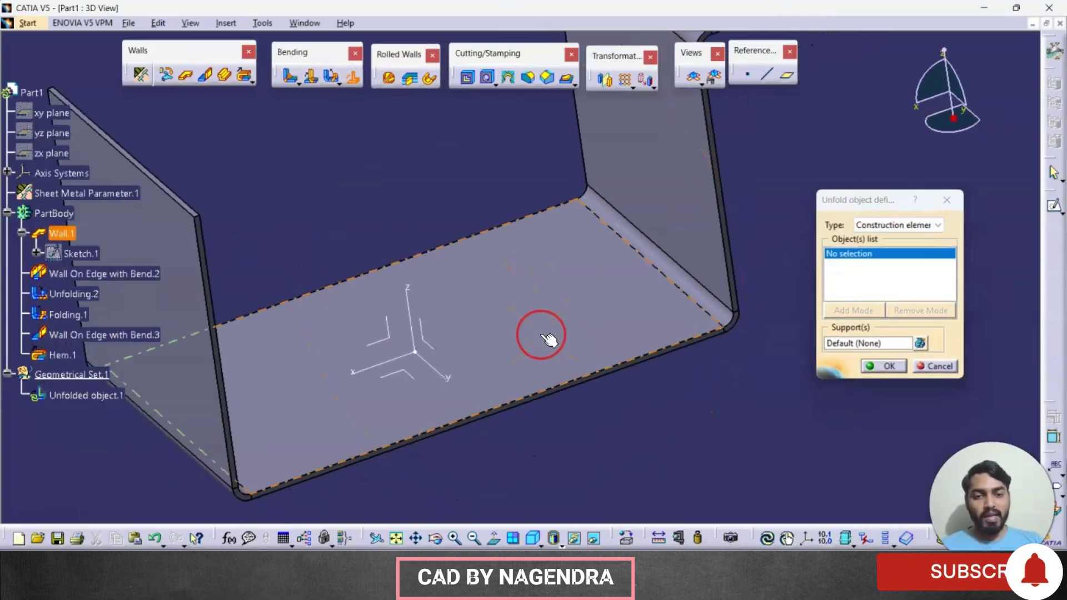
middle_click_drag(718, 367, 516, 385)
left_click(516, 380)
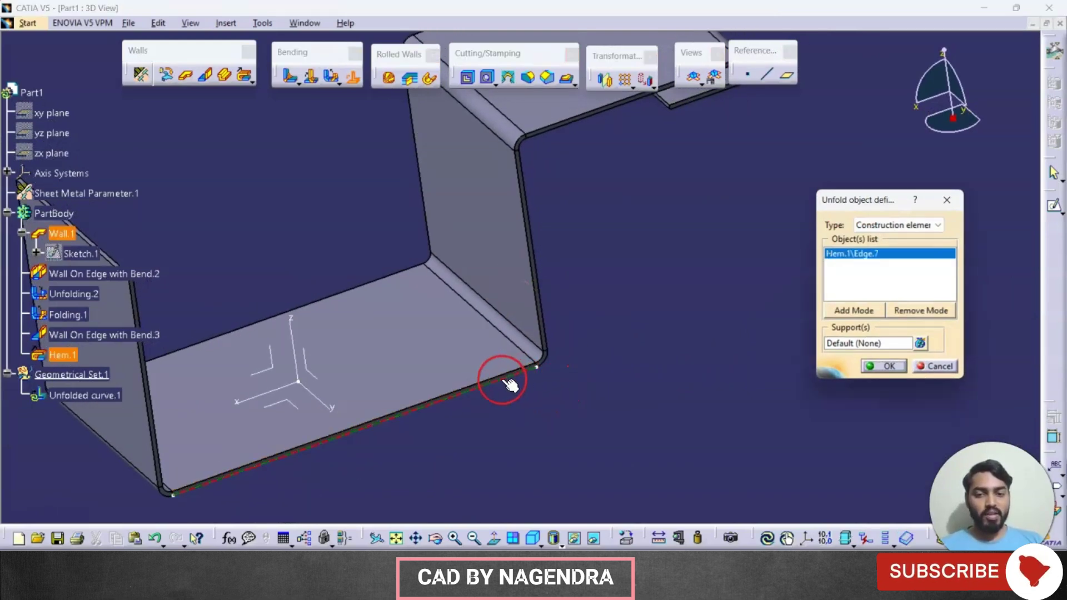
left_click(552, 361)
middle_click_drag(574, 424, 610, 438, "ctrl")
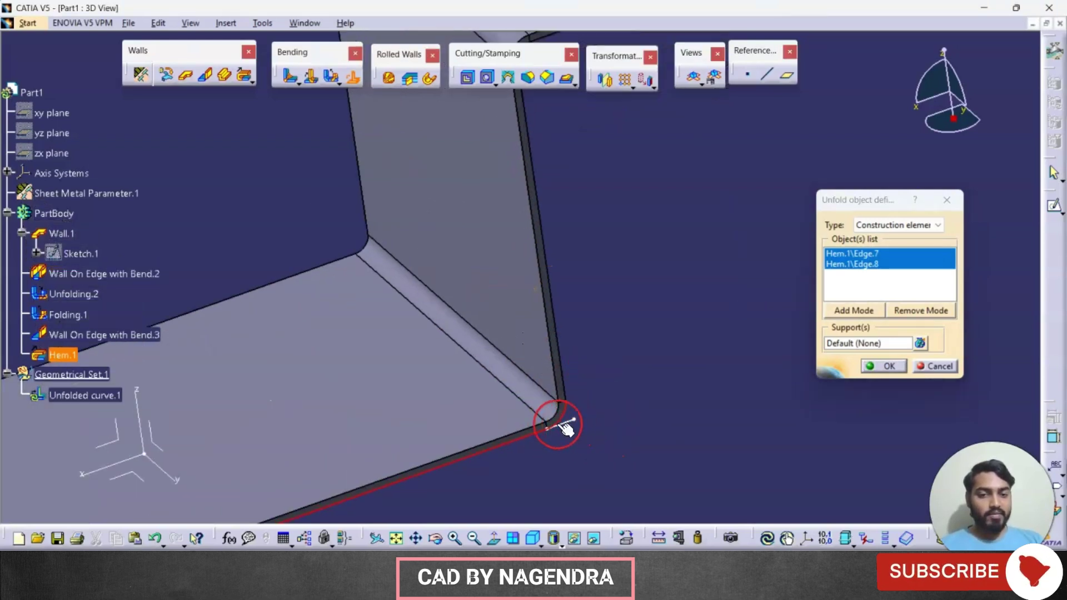
left_click(556, 349)
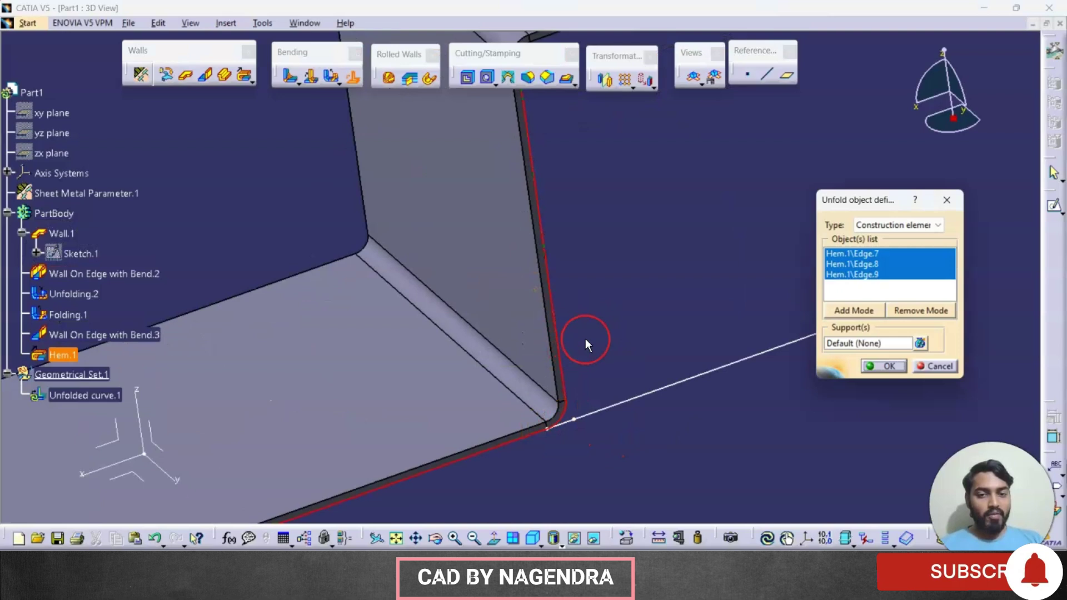
middle_click_drag(591, 333, 488, 409, "ctrl")
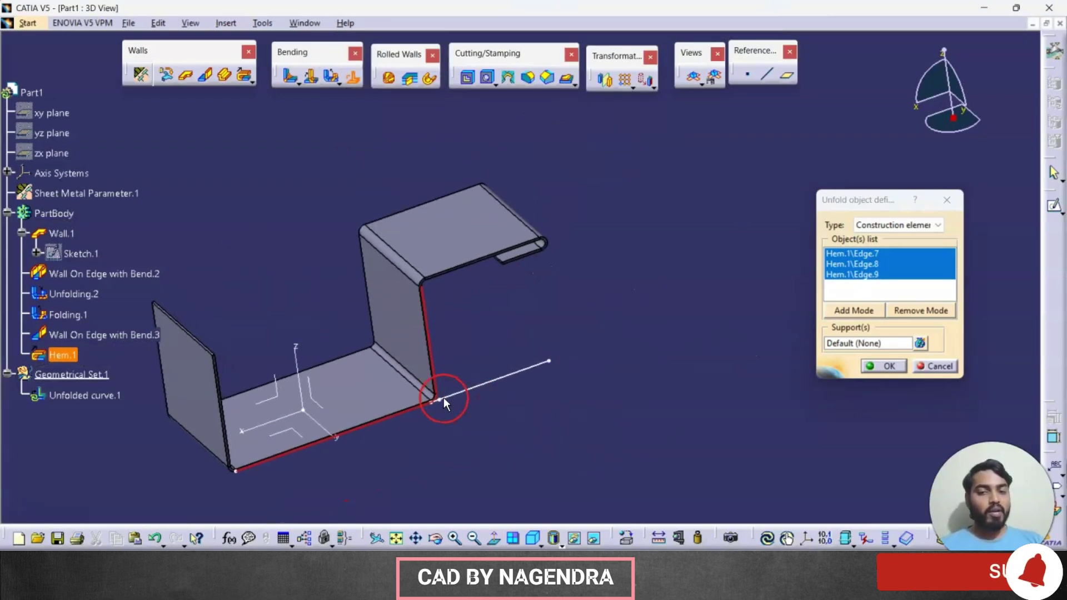
Add the front side edges of the upper bend and the top wall to the mapping selection
middle_click_drag(443, 295, 498, 289)
scroll(479, 286, "down", 2)
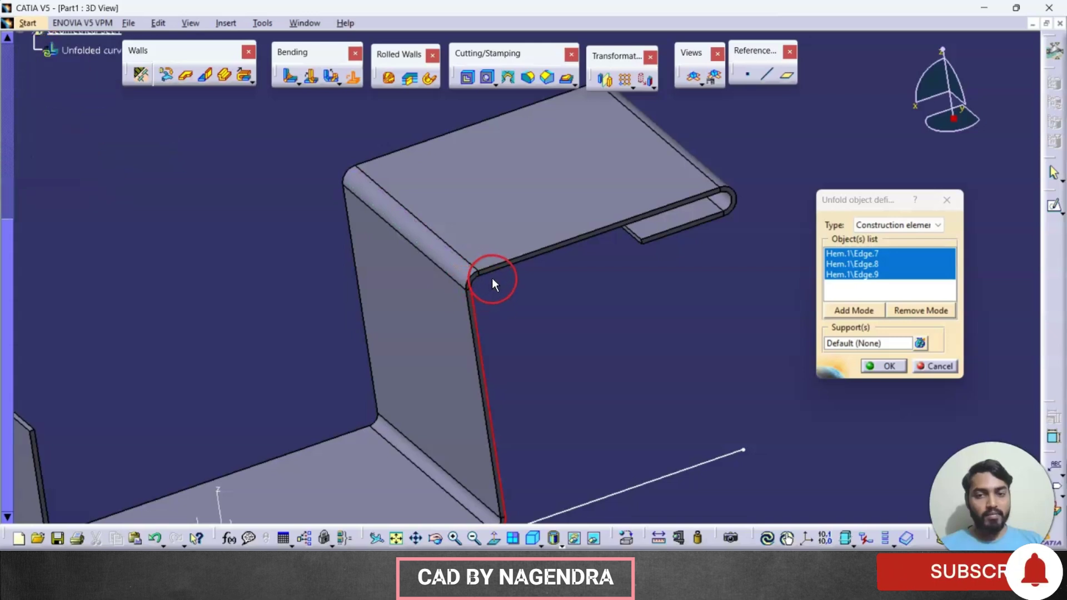
middle_click_drag(517, 327, 478, 332, "ctrl")
left_click(467, 328)
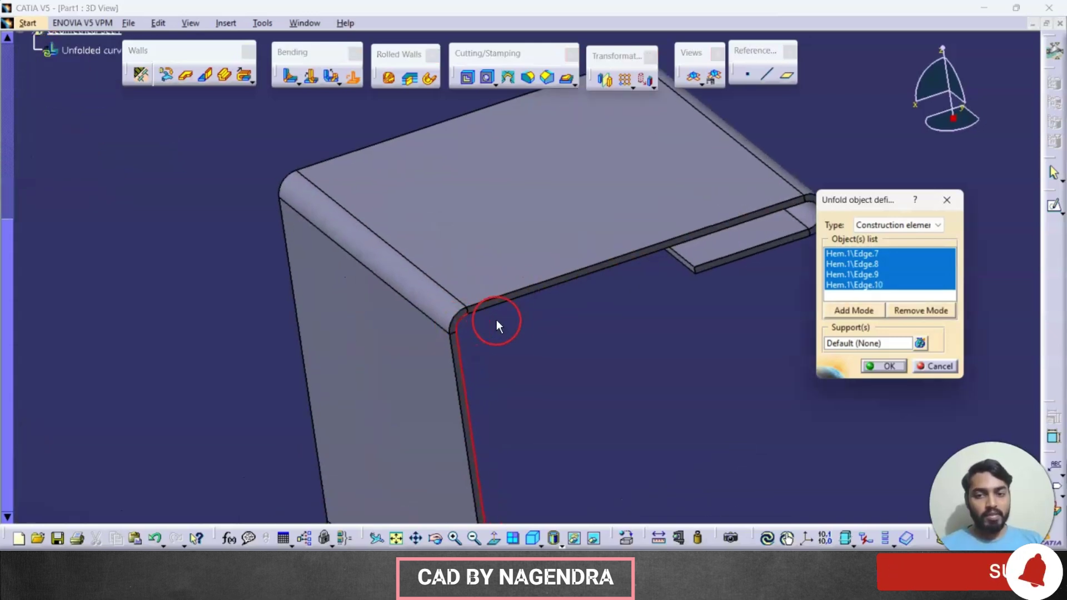
left_click(506, 302)
middle_click_drag(624, 327, 627, 285, "ctrl")
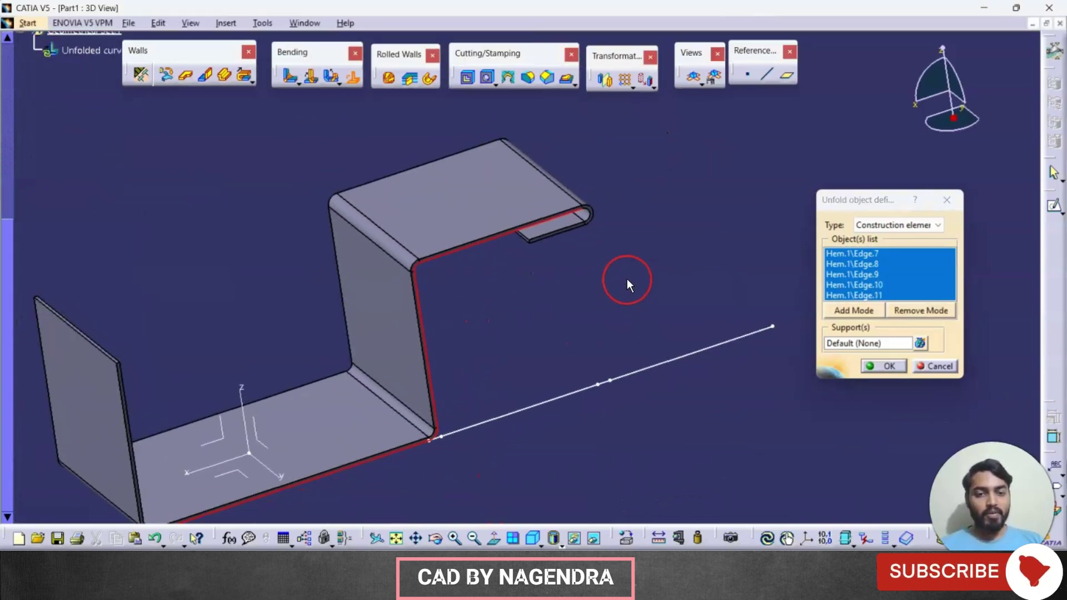
Add the hem's curved side edge, the flat return's side edge and its free end edge to the mapping selection
left_click(592, 215)
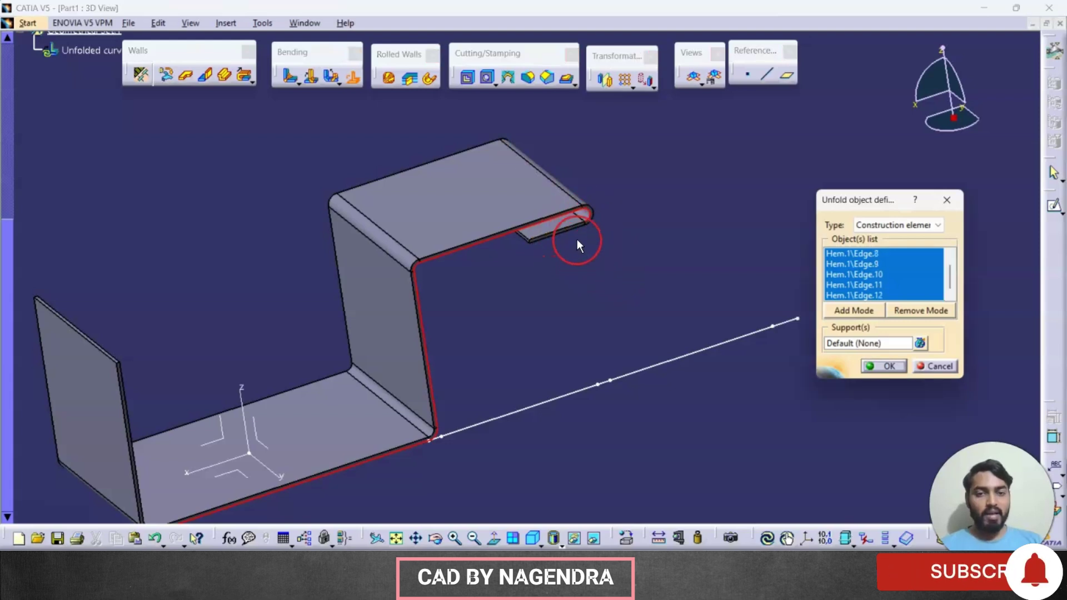
left_click(578, 226)
middle_click_drag(614, 287, 586, 232)
left_click(492, 245)
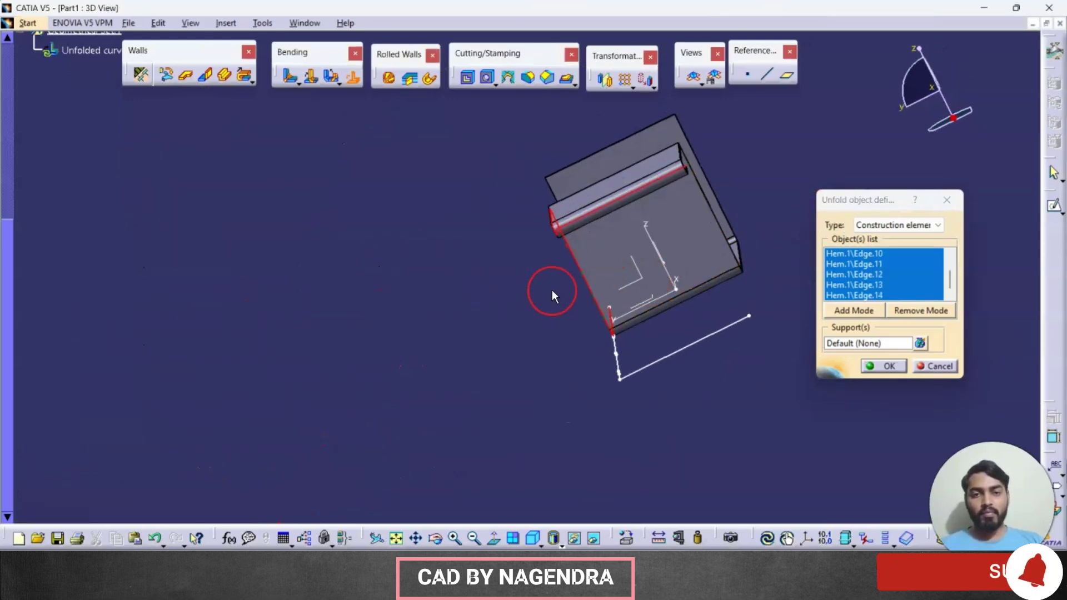
Add the opposite side edges of the hem return, hem curve and top wall to the mapping selection
middle_click_drag(552, 290, 585, 158)
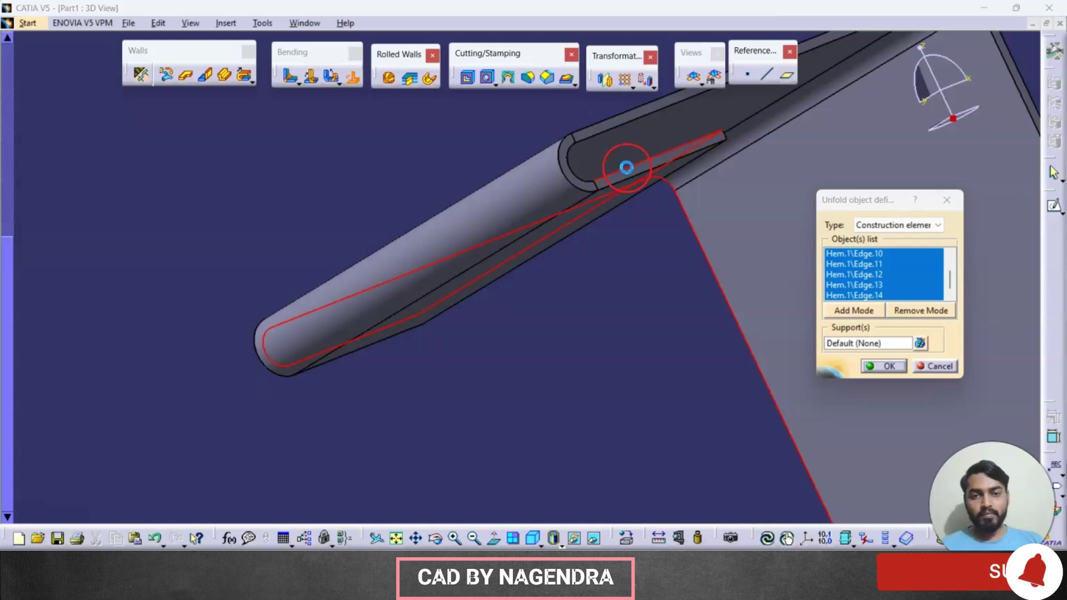
left_click(621, 168)
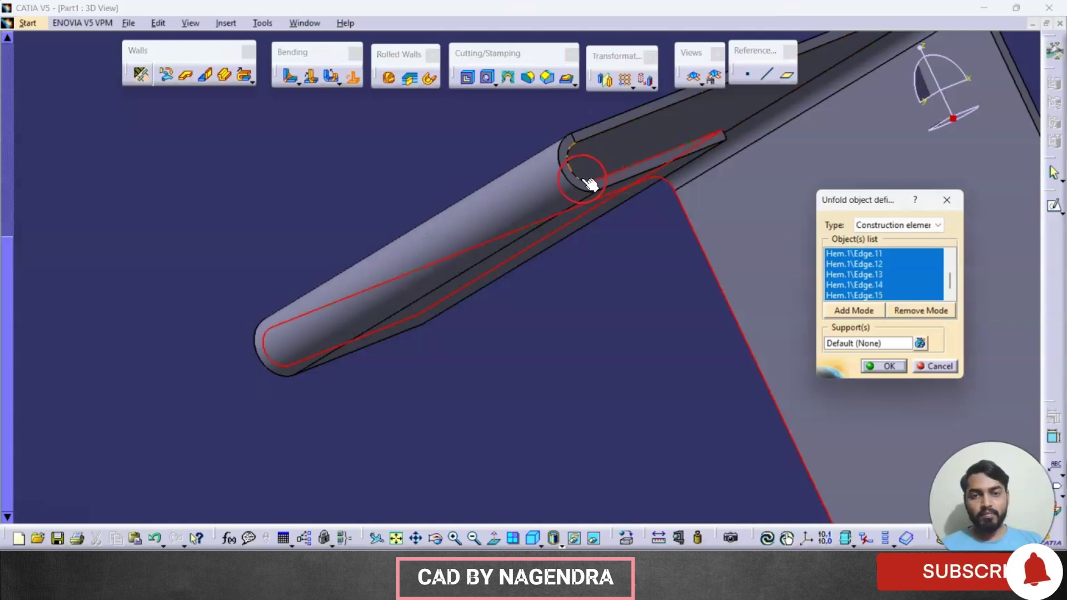
left_click(583, 138)
middle_click_drag(594, 260, 531, 272)
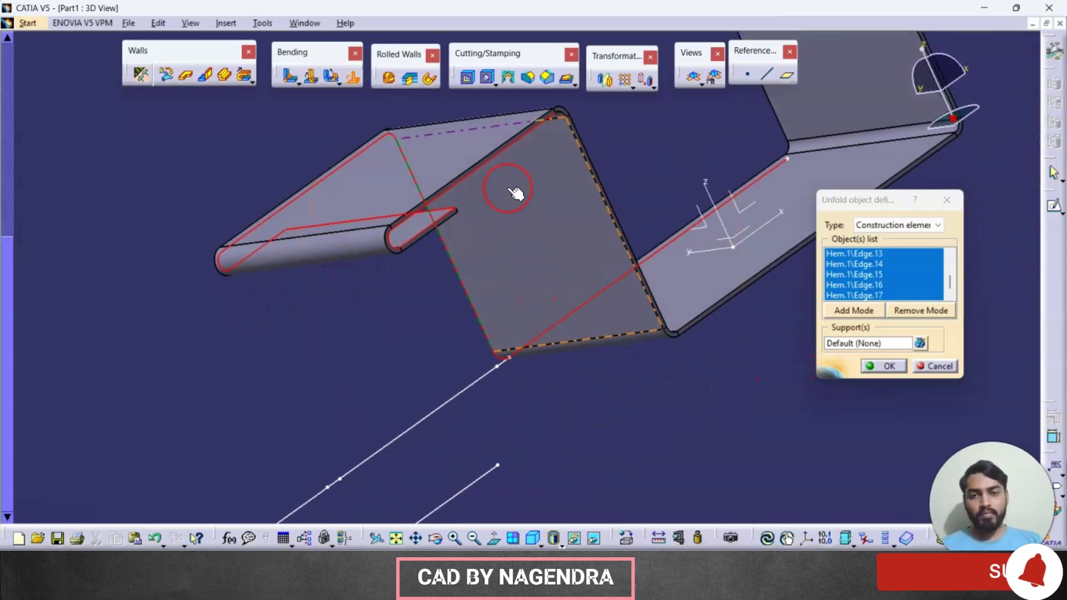
Add the opposite side edges of the upper bend, upright wall, lower bend and base wall, completing the unfolded curve mapping
left_click(563, 111)
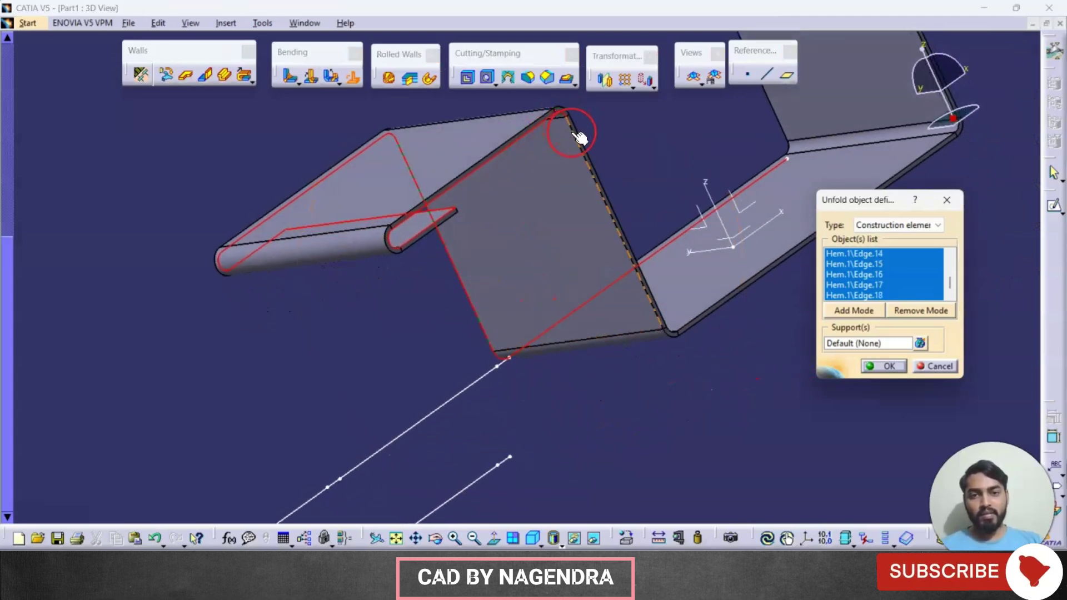
left_click(675, 340)
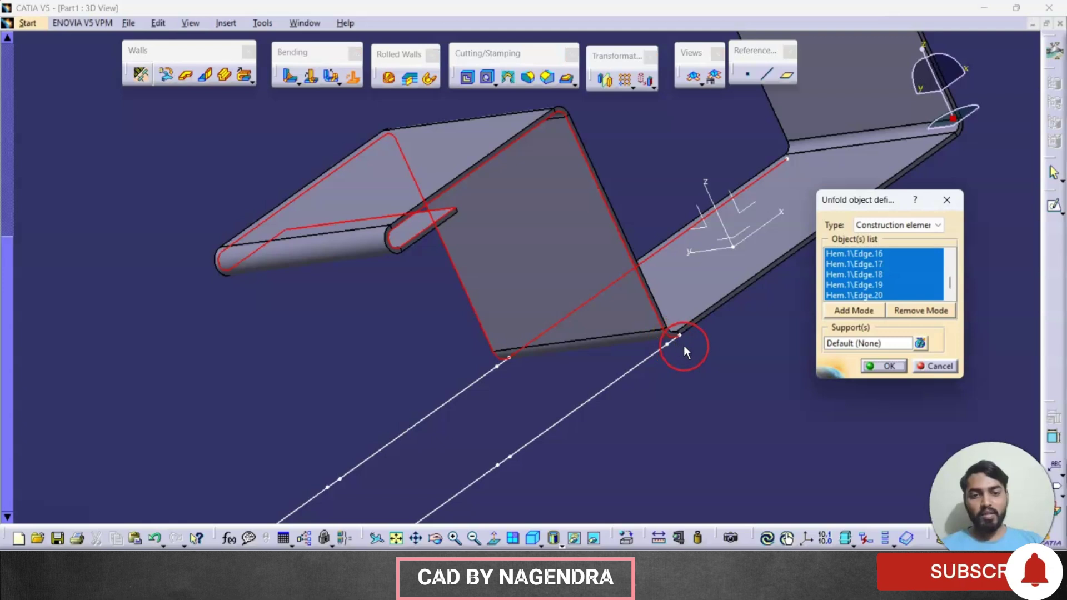
left_click(697, 328)
middle_click_drag(725, 363, 632, 401)
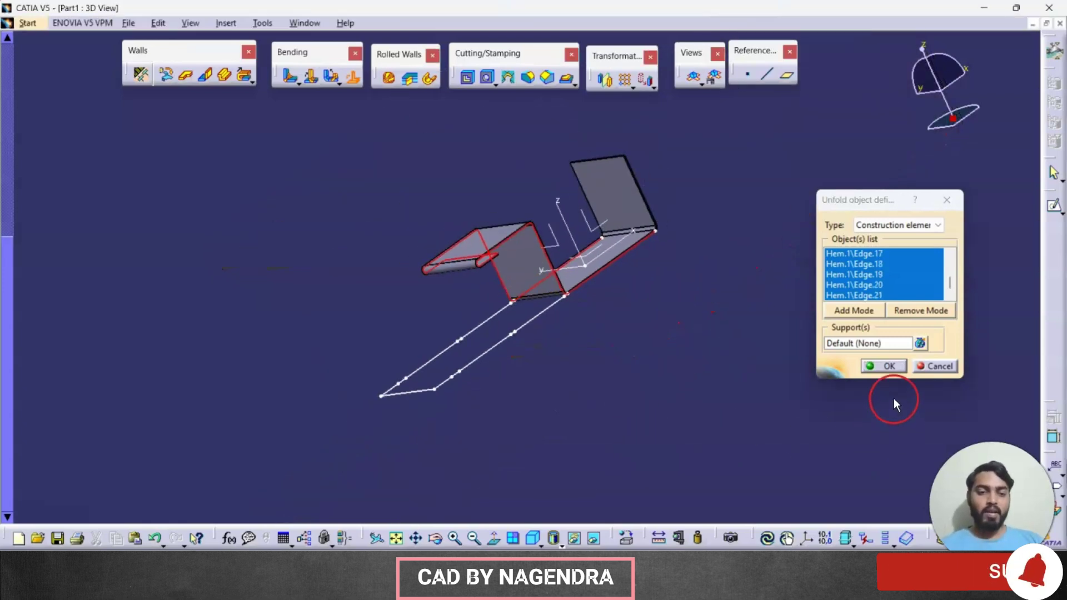
left_click(888, 365)
Compare the mapped curve with the part by switching between the flat view and the 3D view
left_click(533, 537)
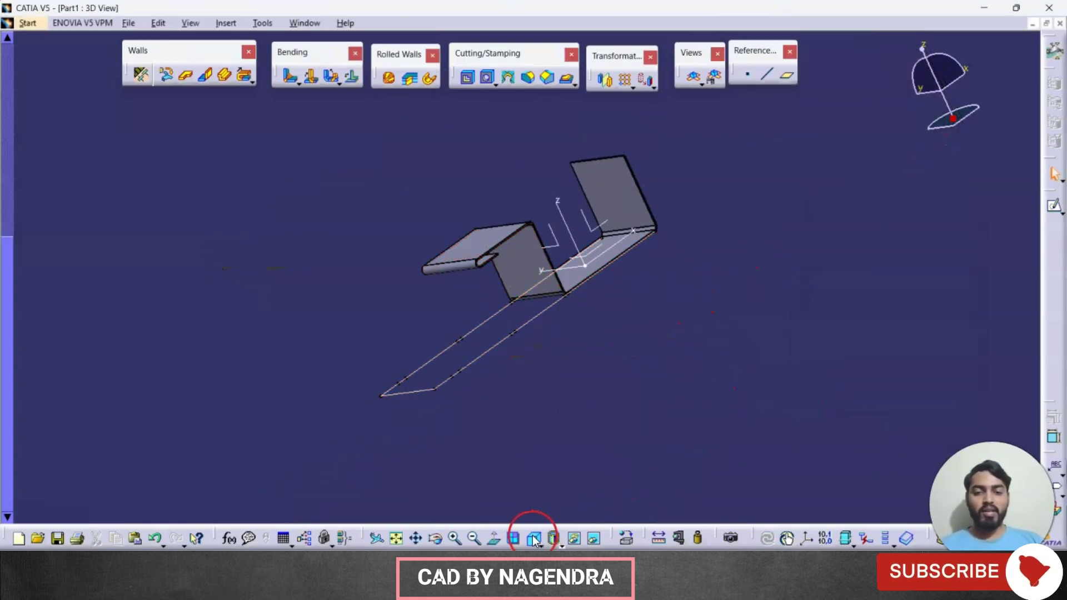
middle_click_drag(591, 403, 575, 338)
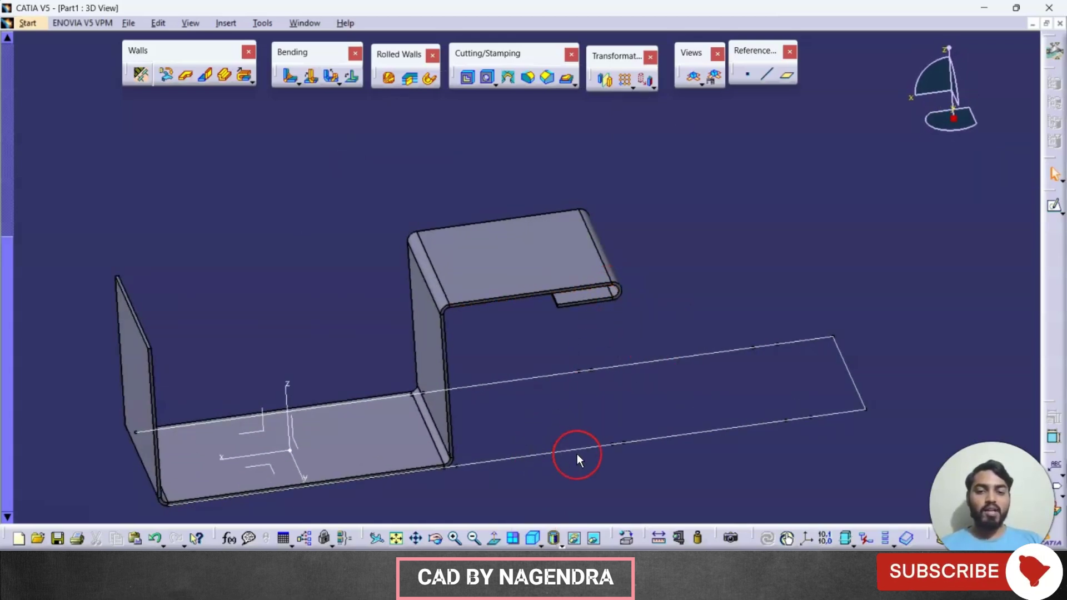
left_click(694, 82)
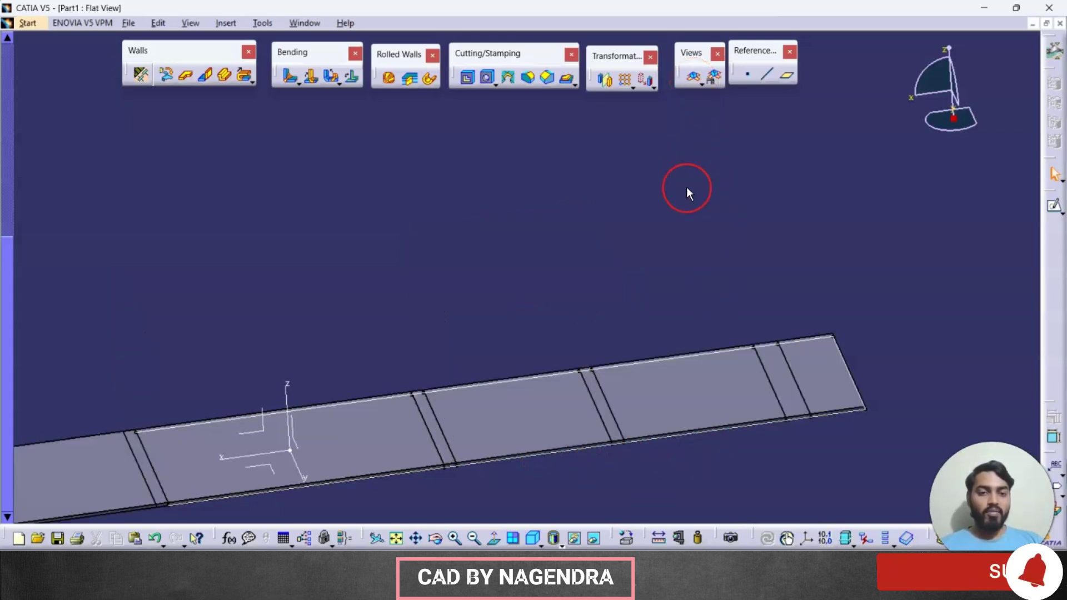
middle_click_drag(686, 188, 408, 341)
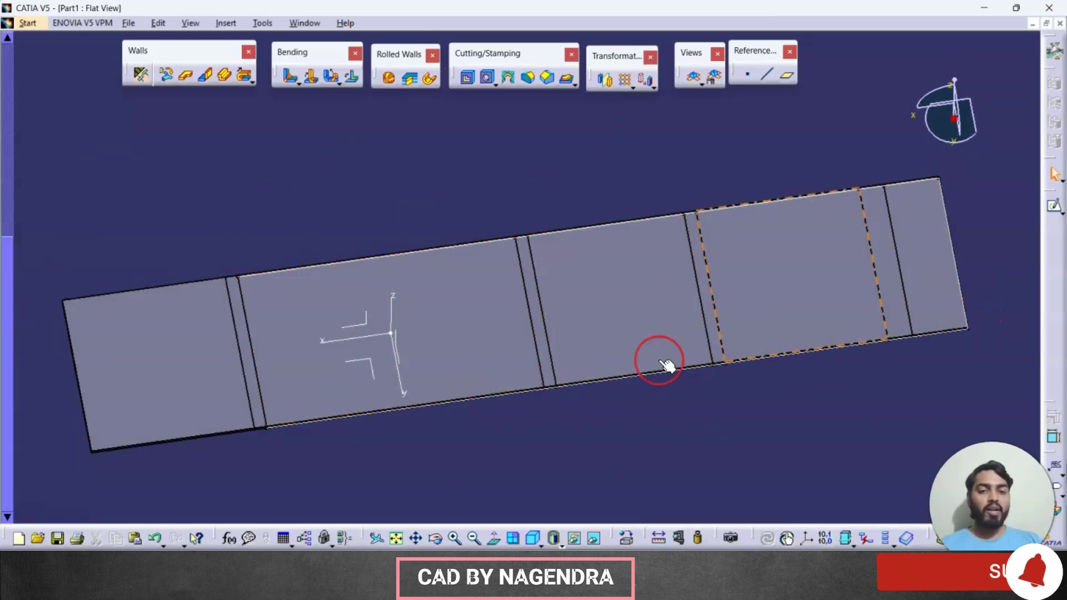
left_click(693, 79)
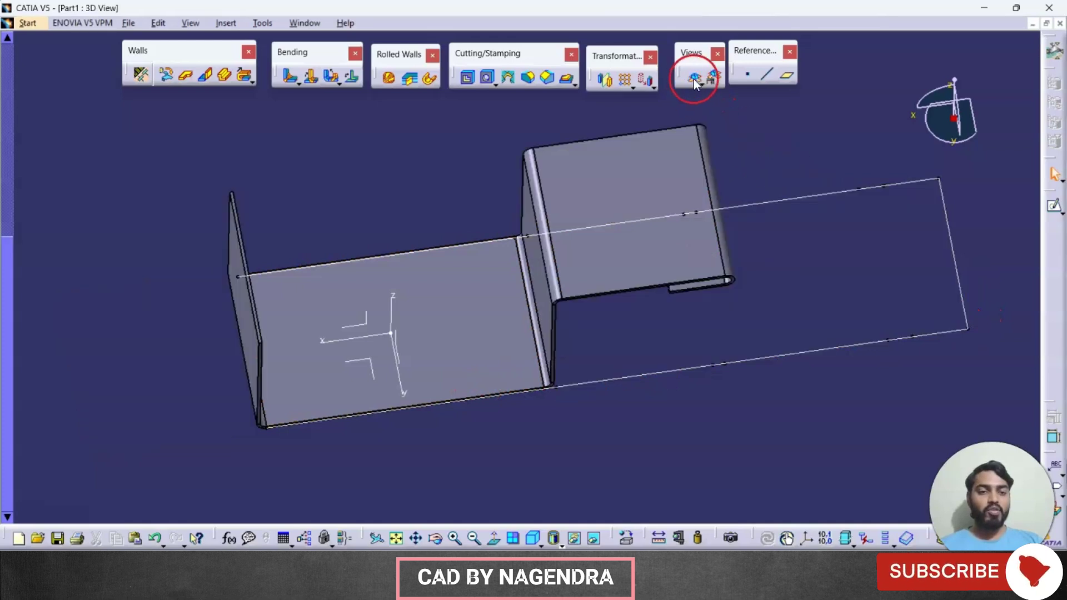
left_click(693, 79)
left_click(694, 79)
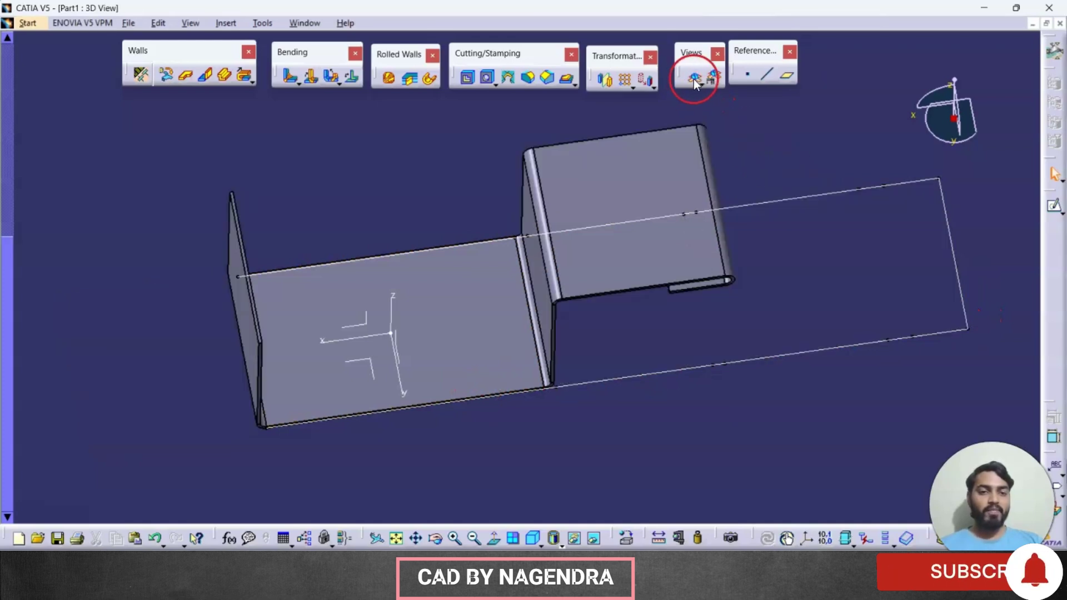
left_click(694, 79)
left_click(693, 79)
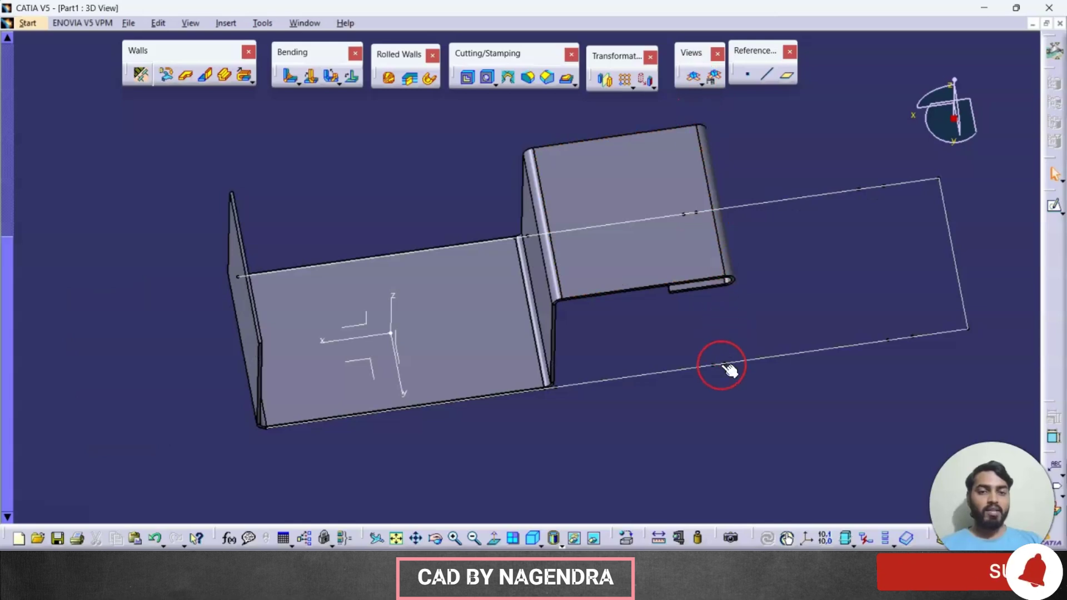
Display the folded part and its mapped outline in isometric view
middle_click_drag(722, 365, 682, 279)
left_click(532, 538)
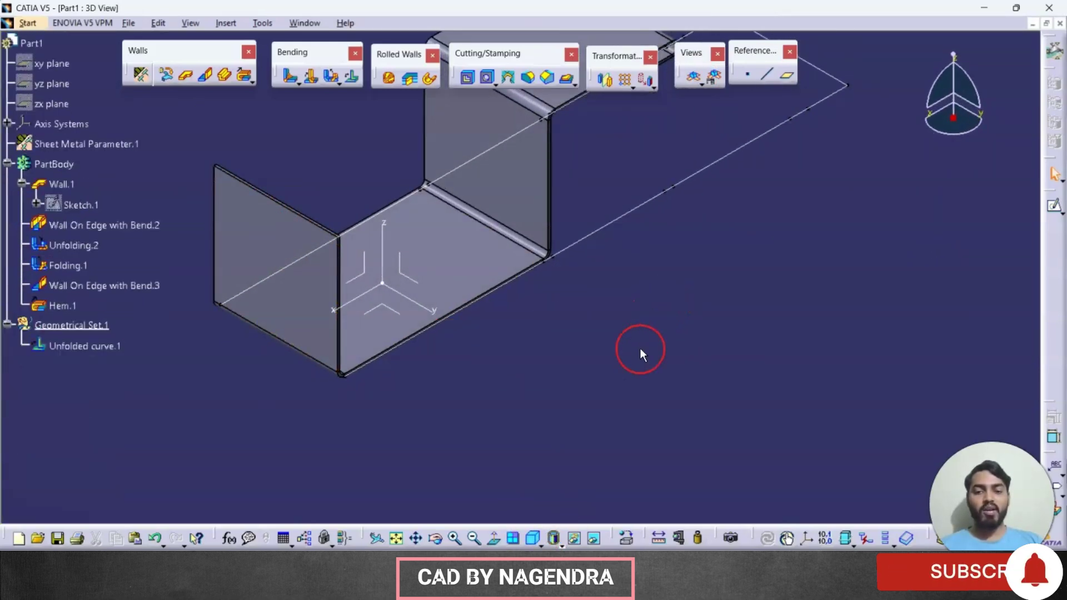
middle_click_drag(753, 241, 680, 263)
middle_click_drag(679, 262, 665, 340)
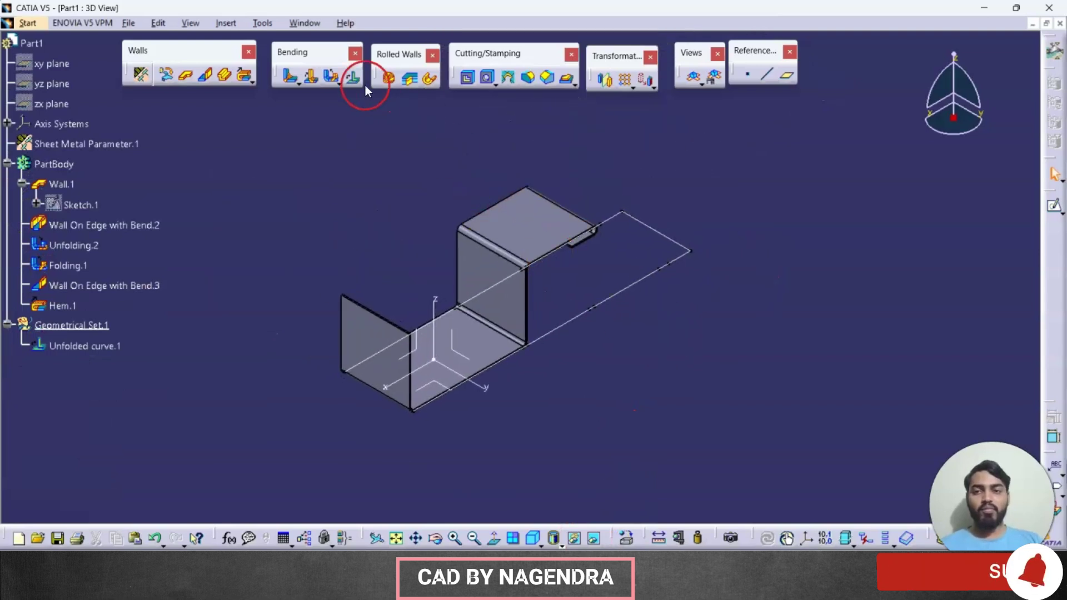